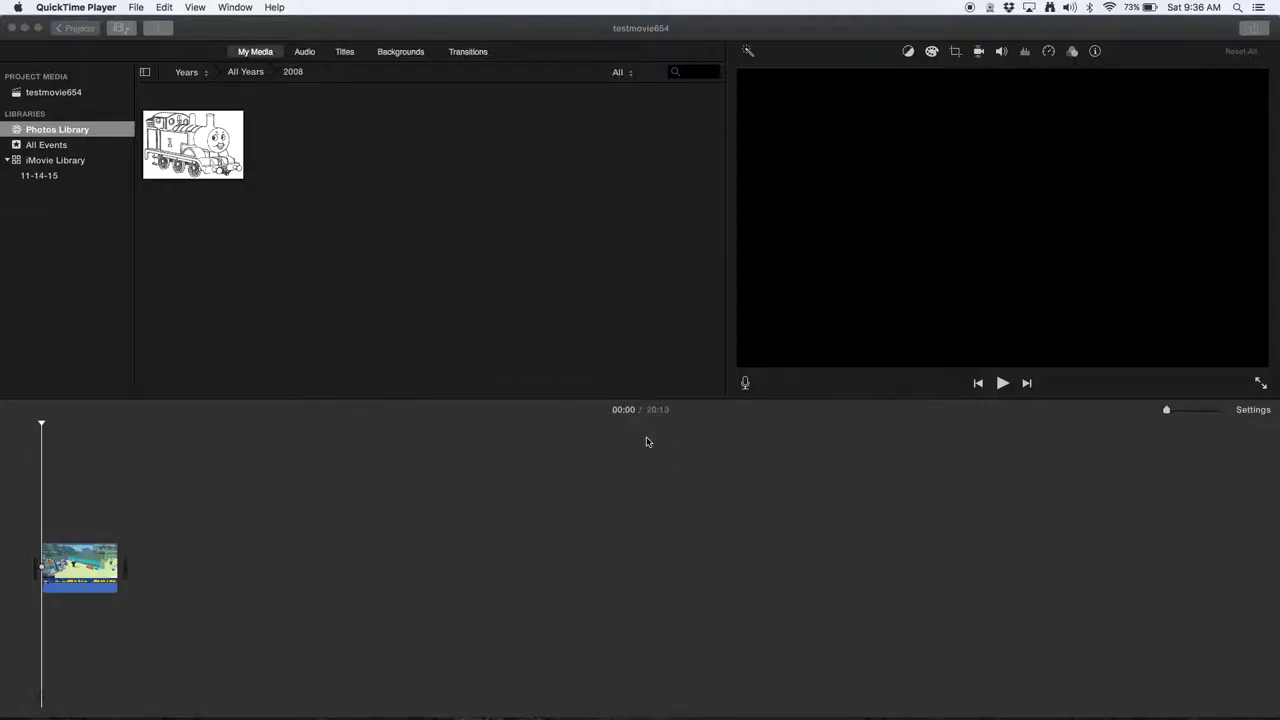
# Bring the testmovie654 iMovie window forward and start playing the gameplay clip
pyautogui.click(1002, 384)
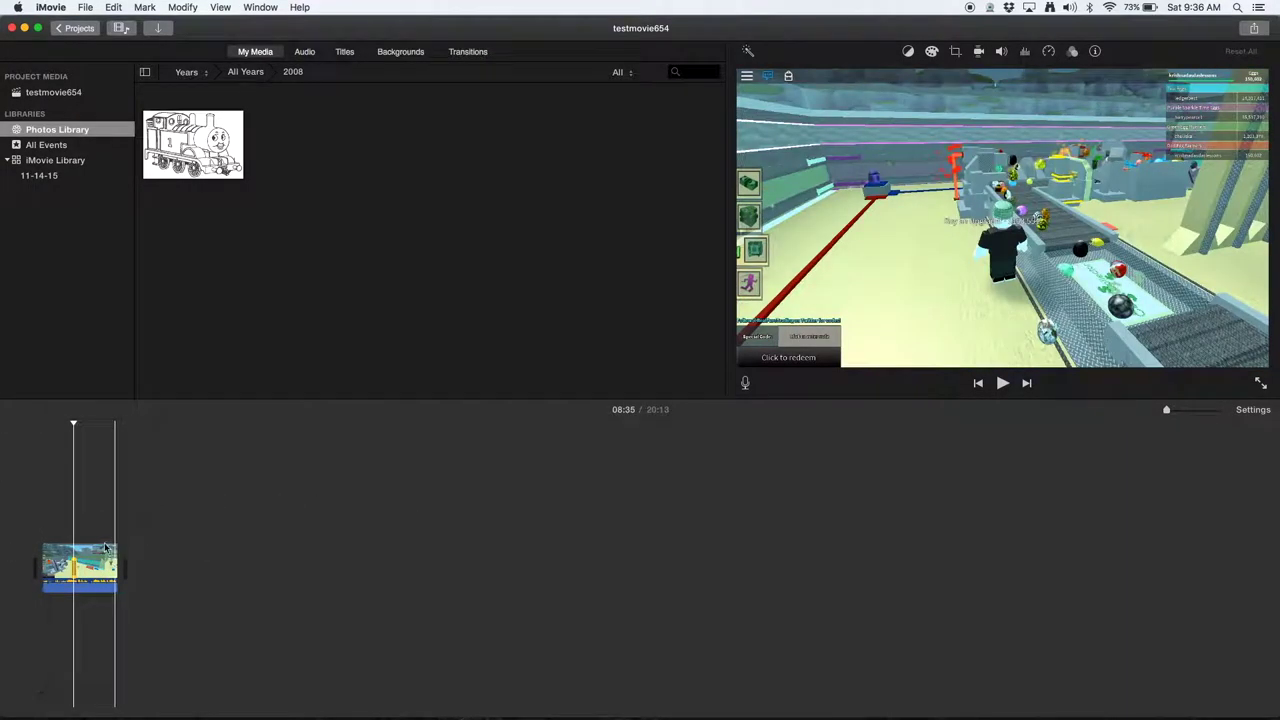
# Mute the gameplay clip's audio from the Volume controls
pyautogui.click(87, 567)
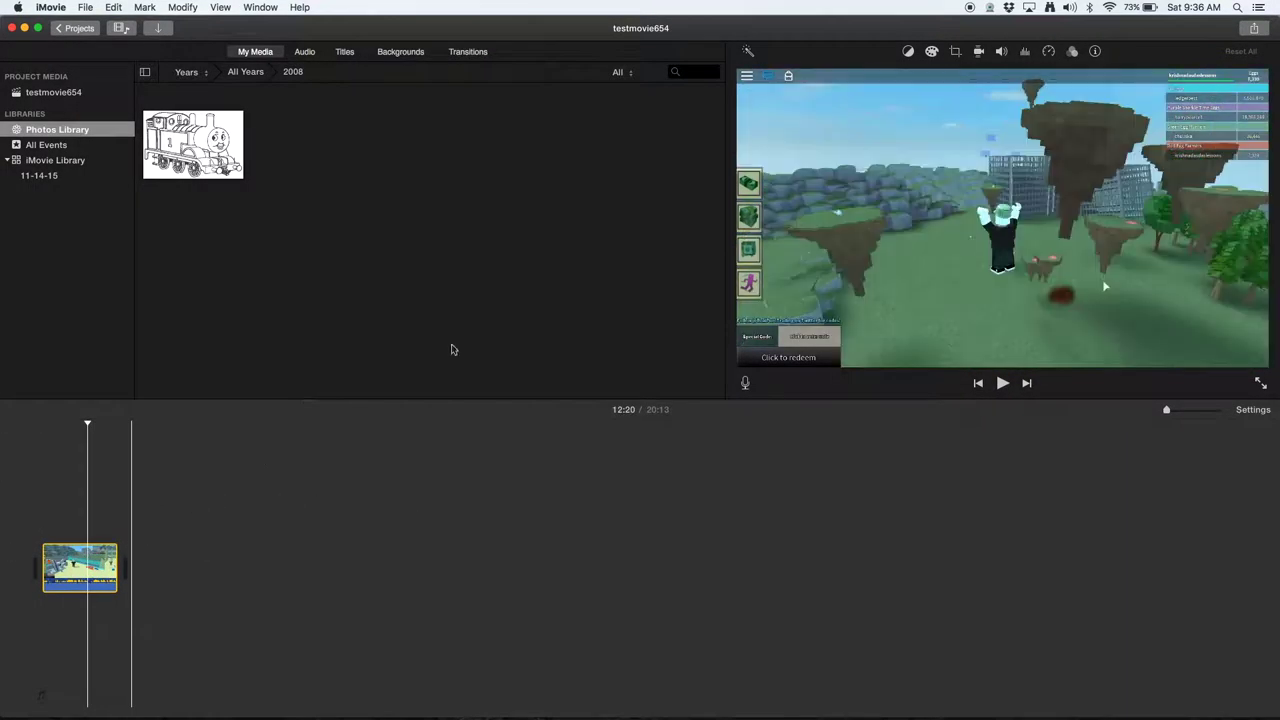
pyautogui.click(1001, 52)
pyautogui.click(839, 78)
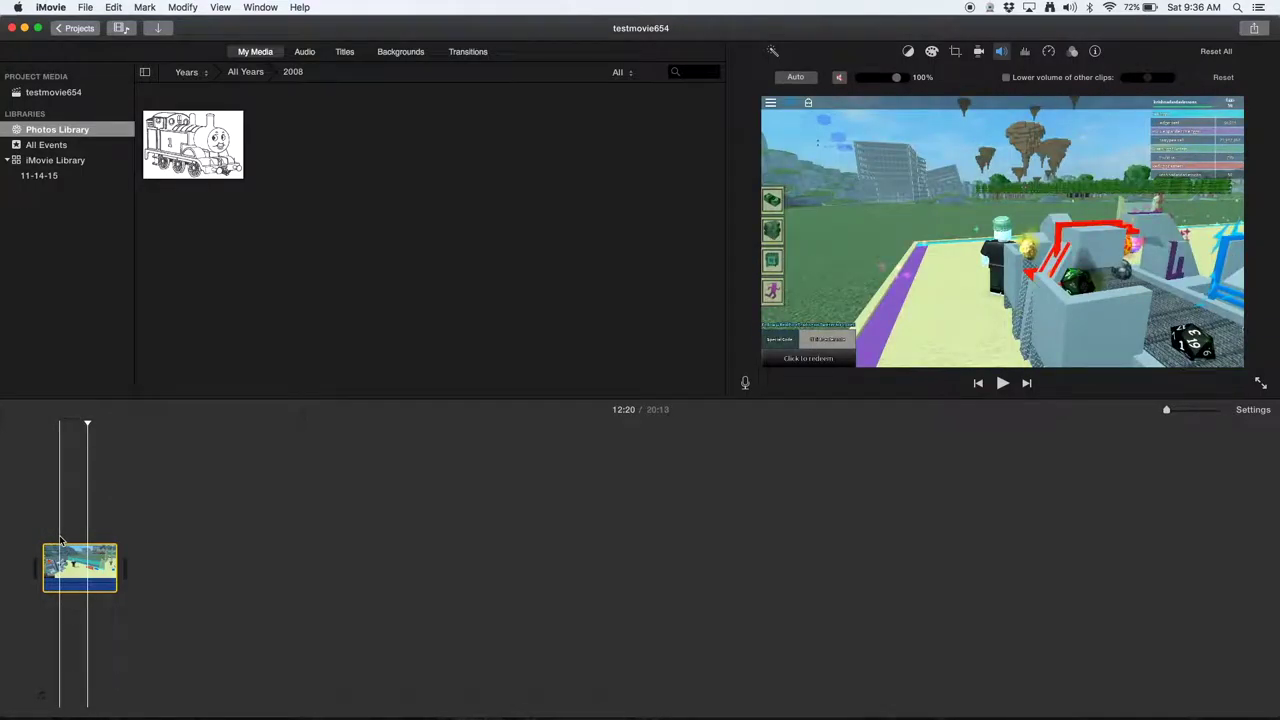
# Deselect the clip and play it from the start to check it is silent
pyautogui.click(124, 514)
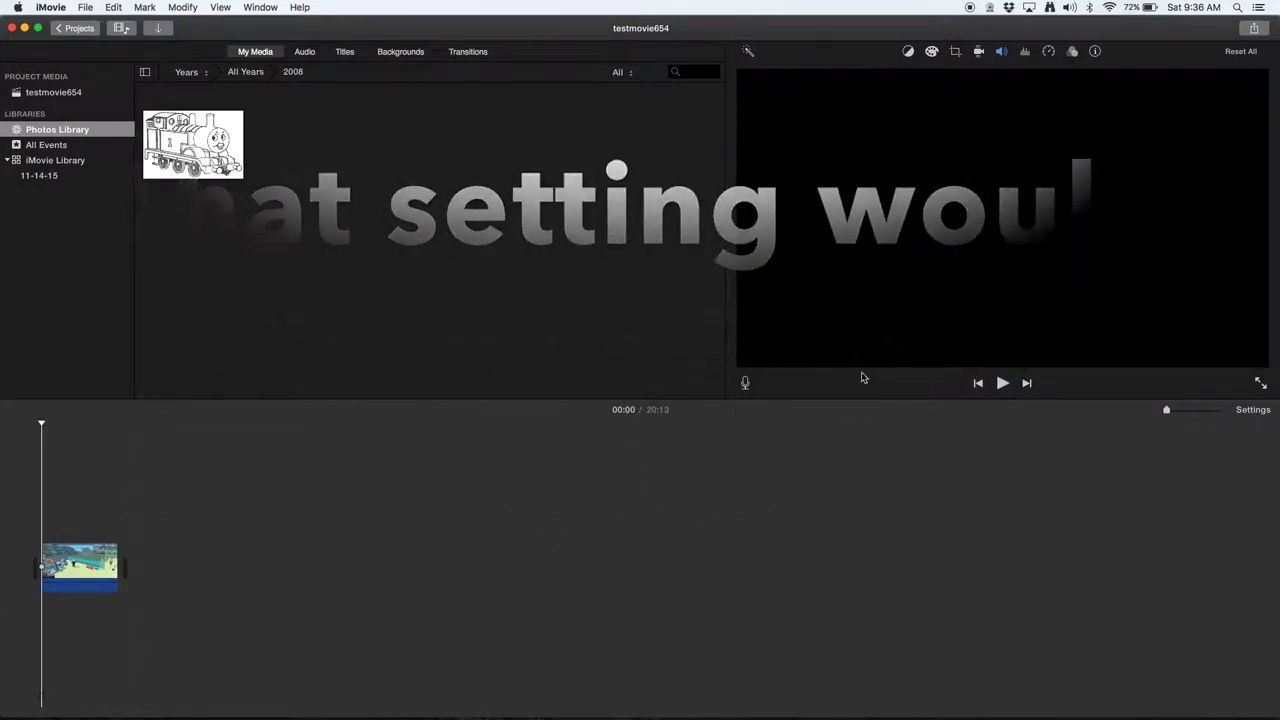
pyautogui.click(1002, 383)
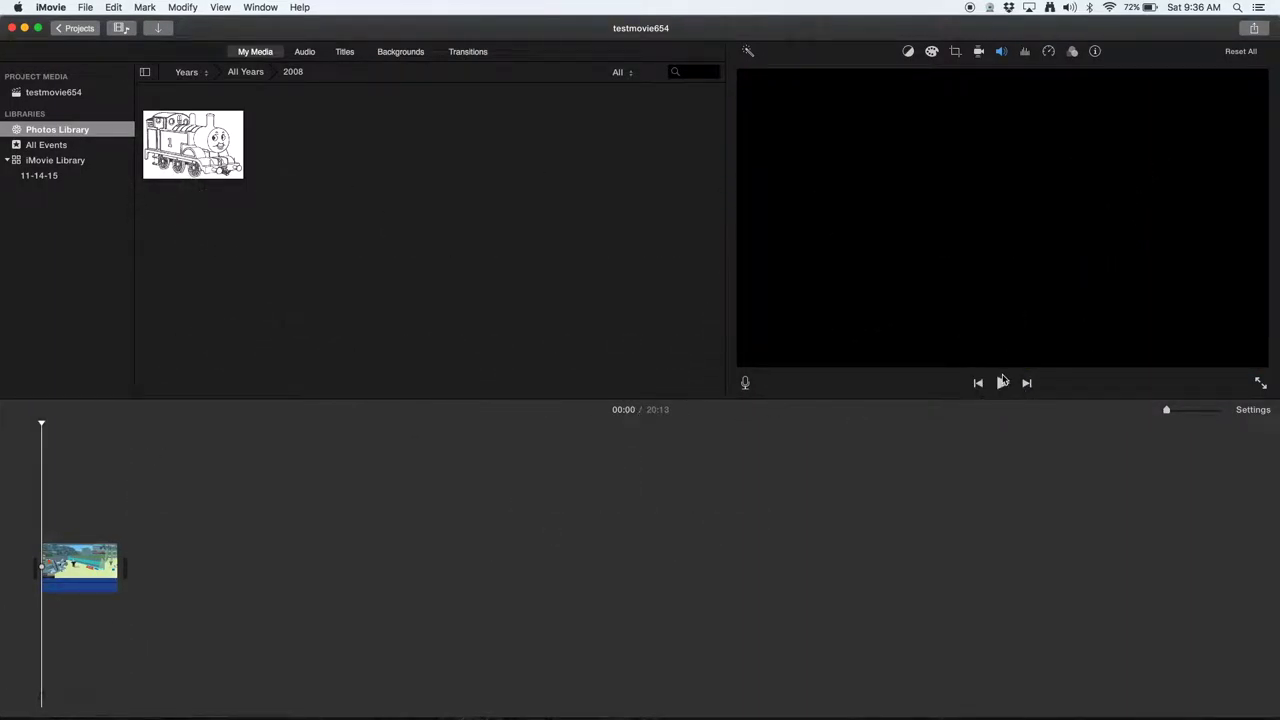
pyautogui.click(1003, 383)
# Split the clip at 01:58 and delete the opening piece, leaving 18:14
pyautogui.press('space')
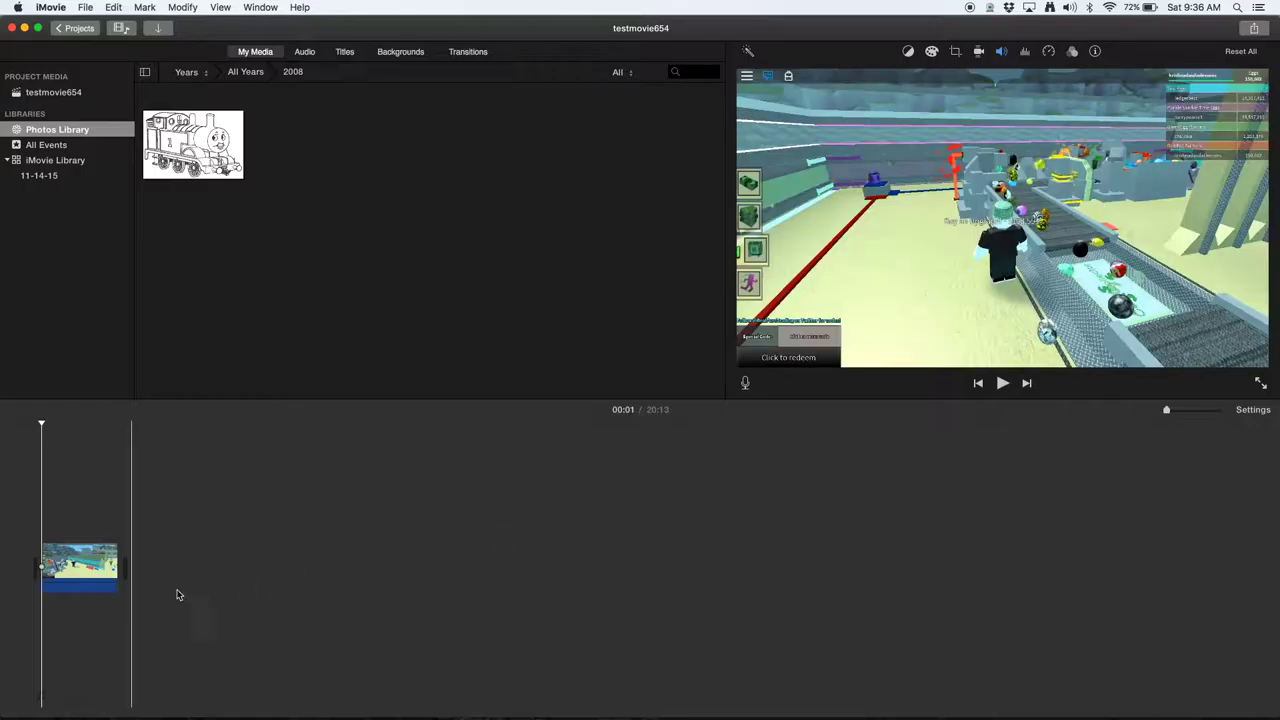
pyautogui.click(48, 542)
pyautogui.click(49, 549)
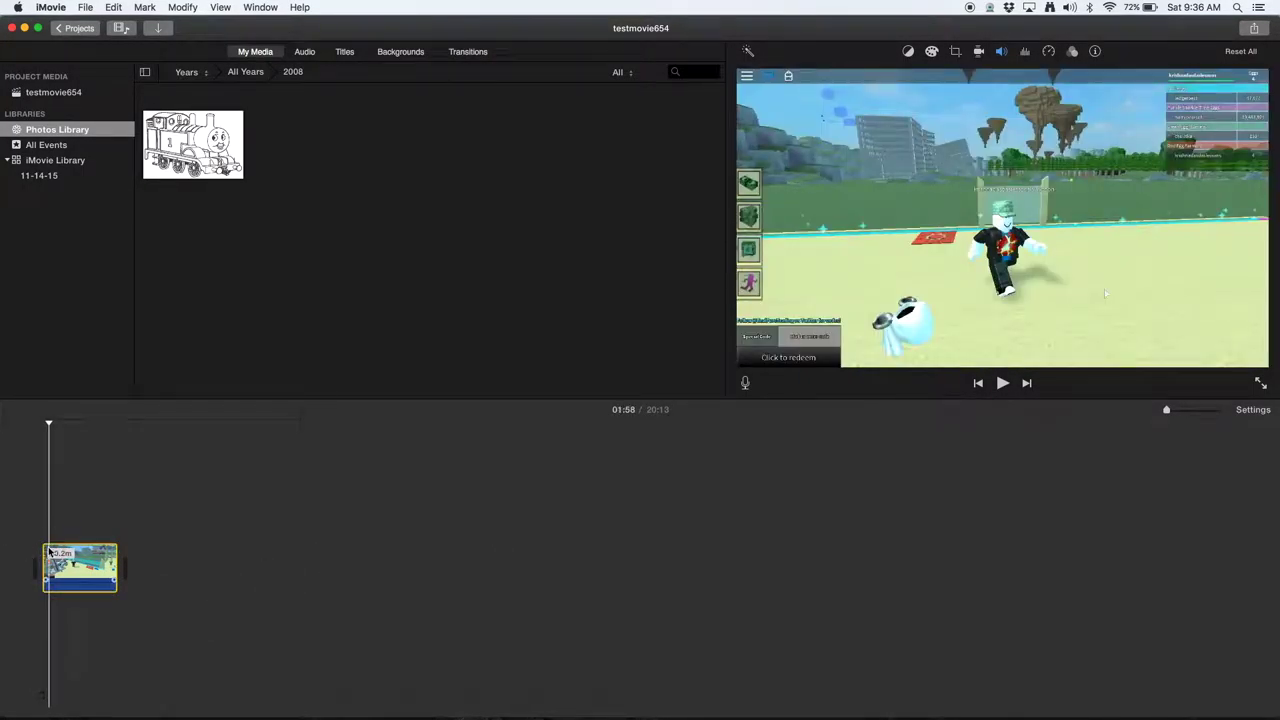
pyautogui.press('super+b')
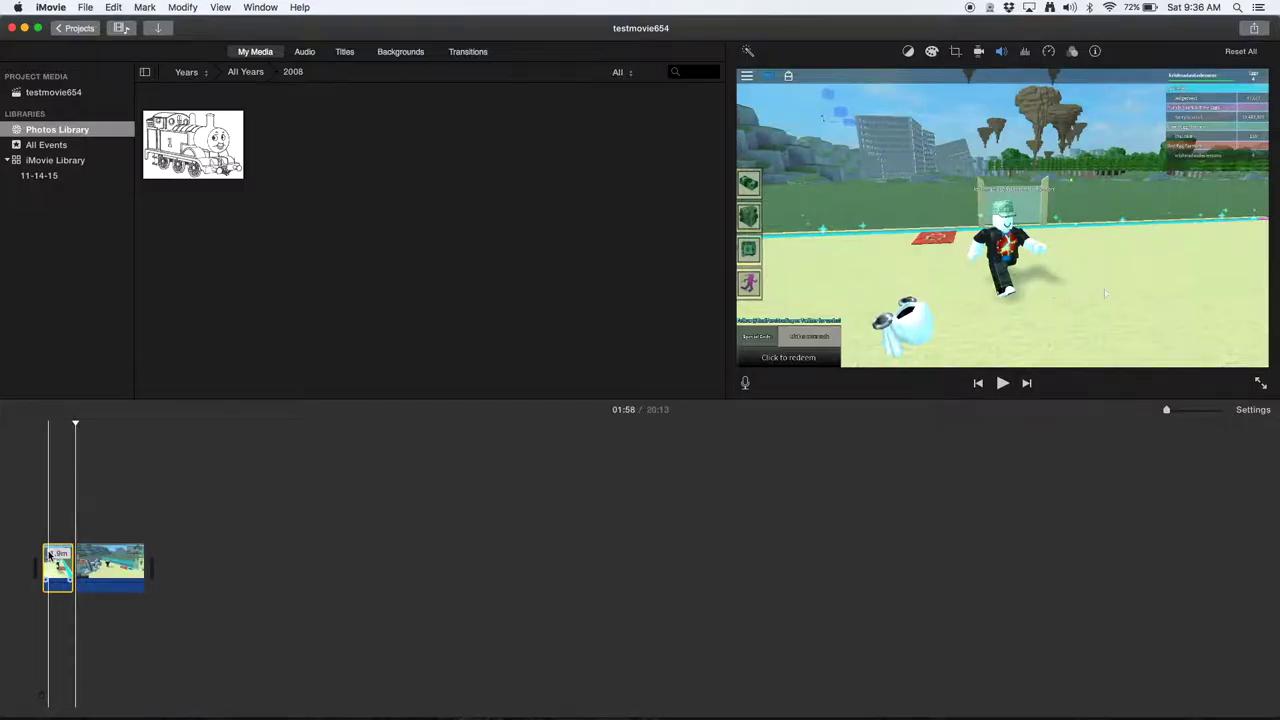
pyautogui.press('Delete')
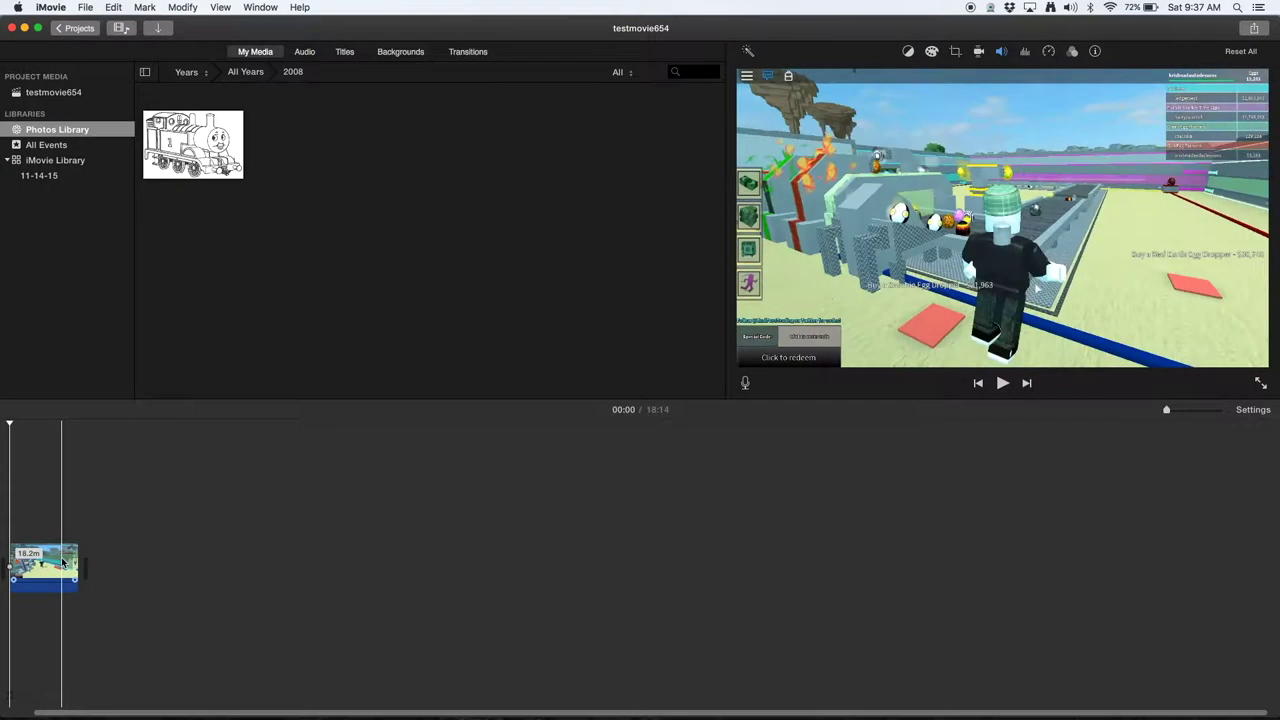
pyautogui.click(55, 566)
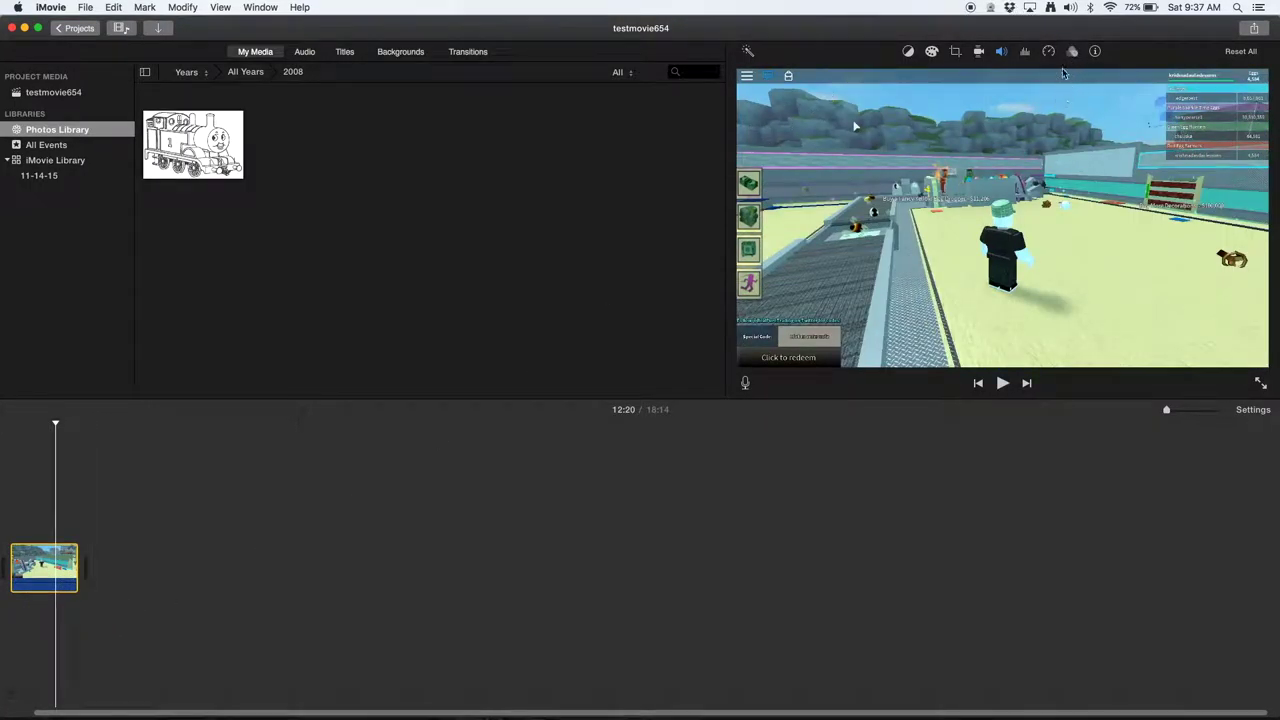
pyautogui.click(1050, 53)
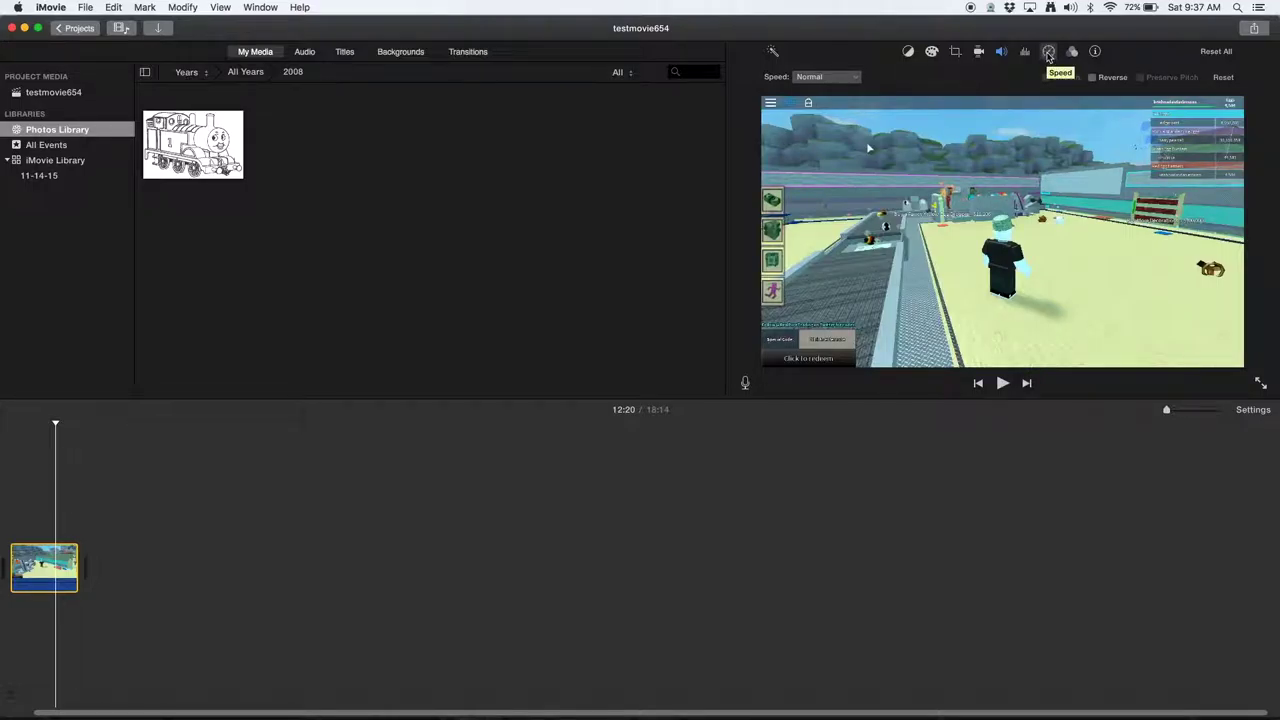
# Set the clip to Fast, switch to 20x, and preview it from the start
pyautogui.click(840, 78)
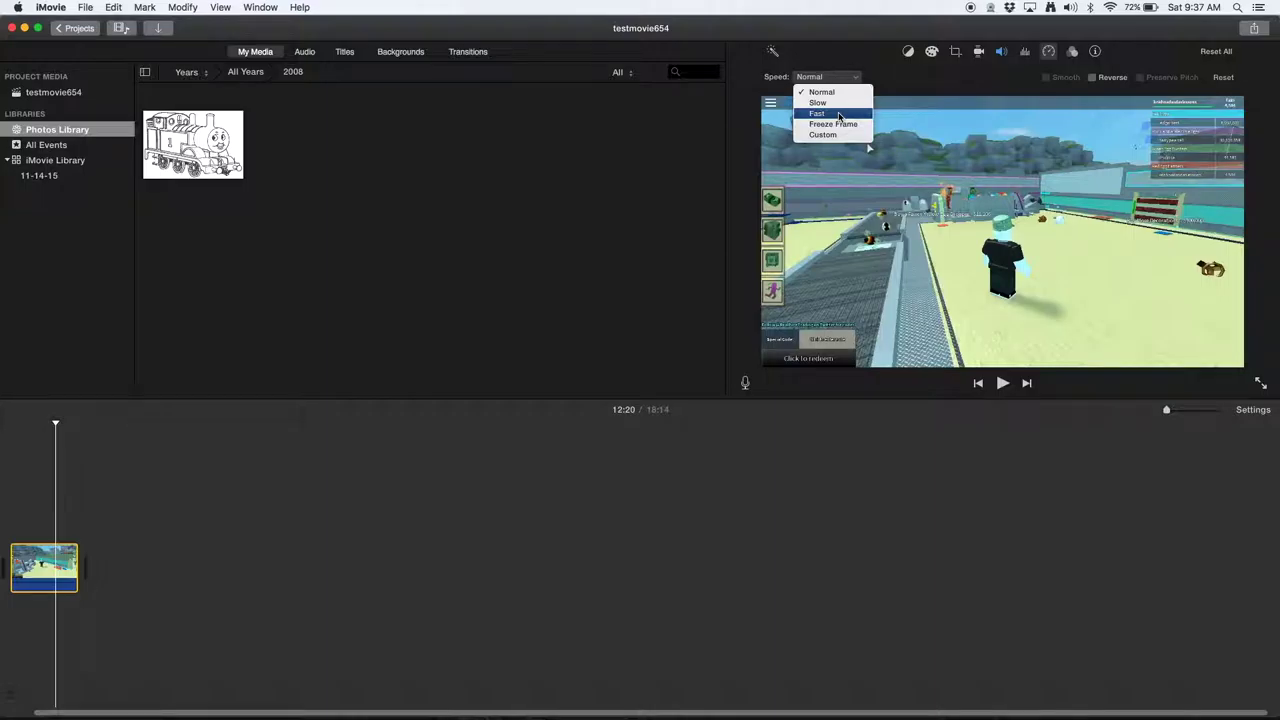
pyautogui.click(838, 115)
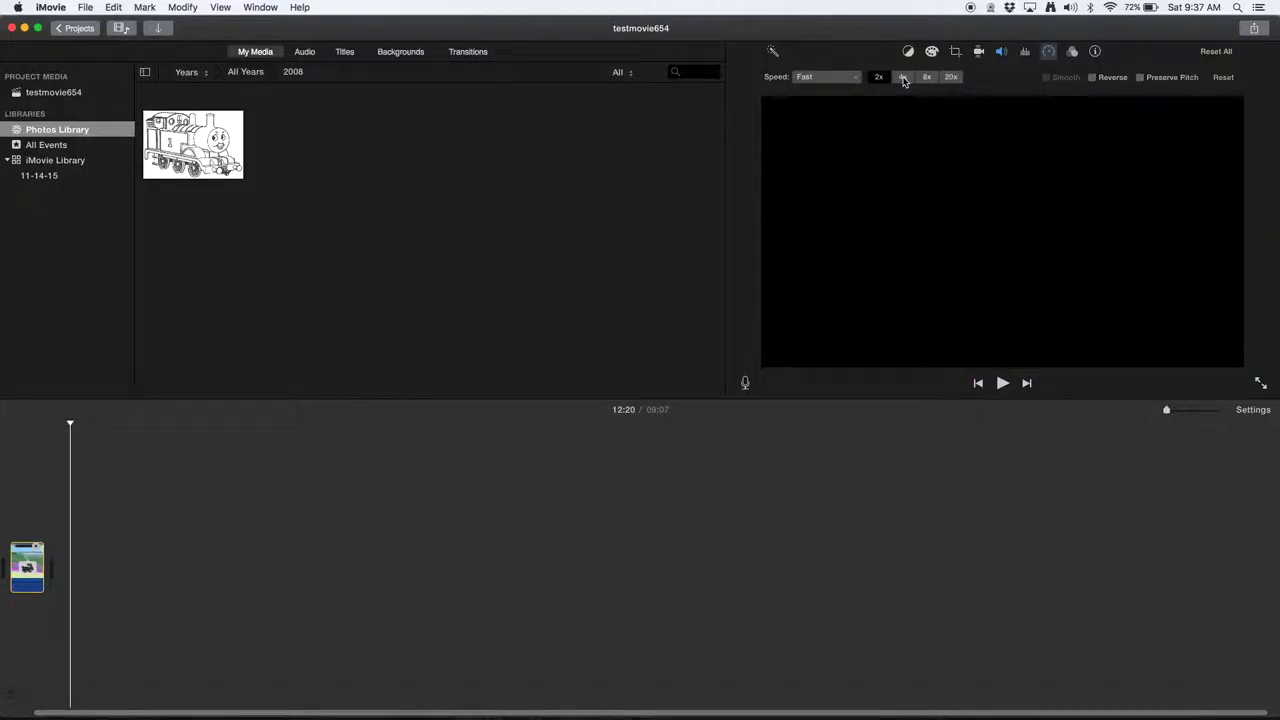
pyautogui.click(903, 78)
pyautogui.click(951, 77)
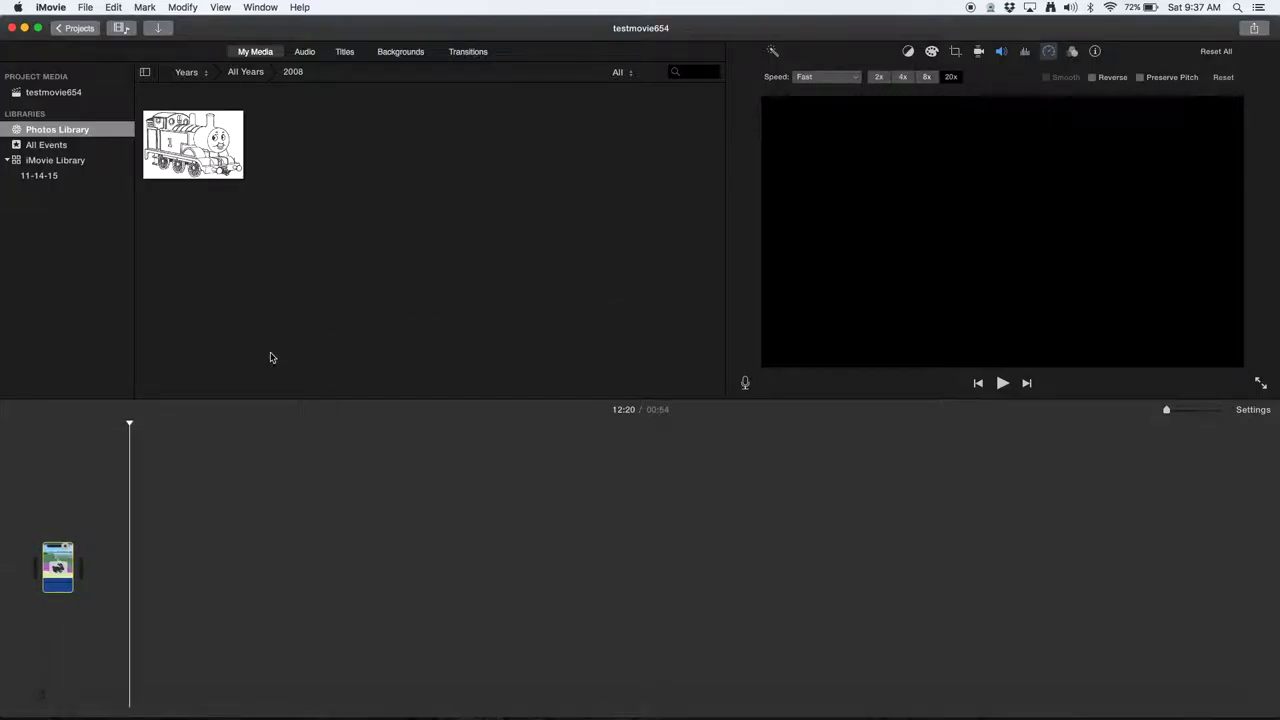
pyautogui.click(15, 523)
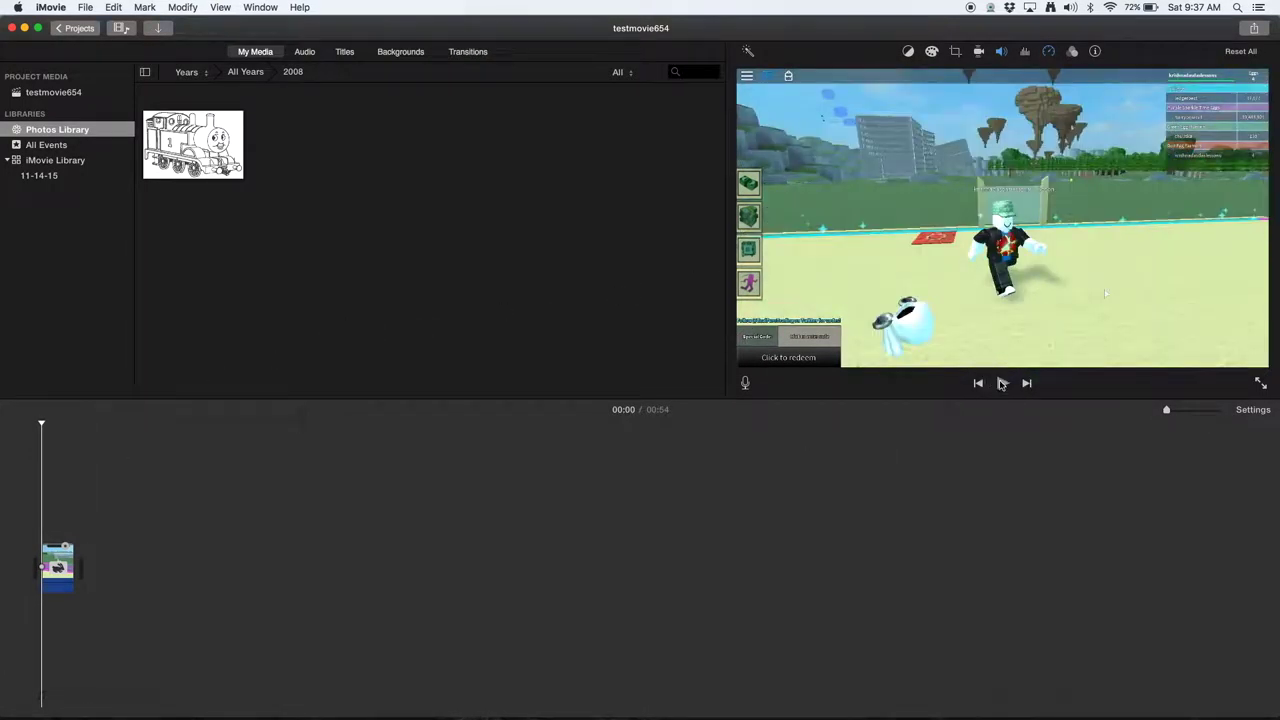
pyautogui.click(1003, 384)
pyautogui.click(1003, 384)
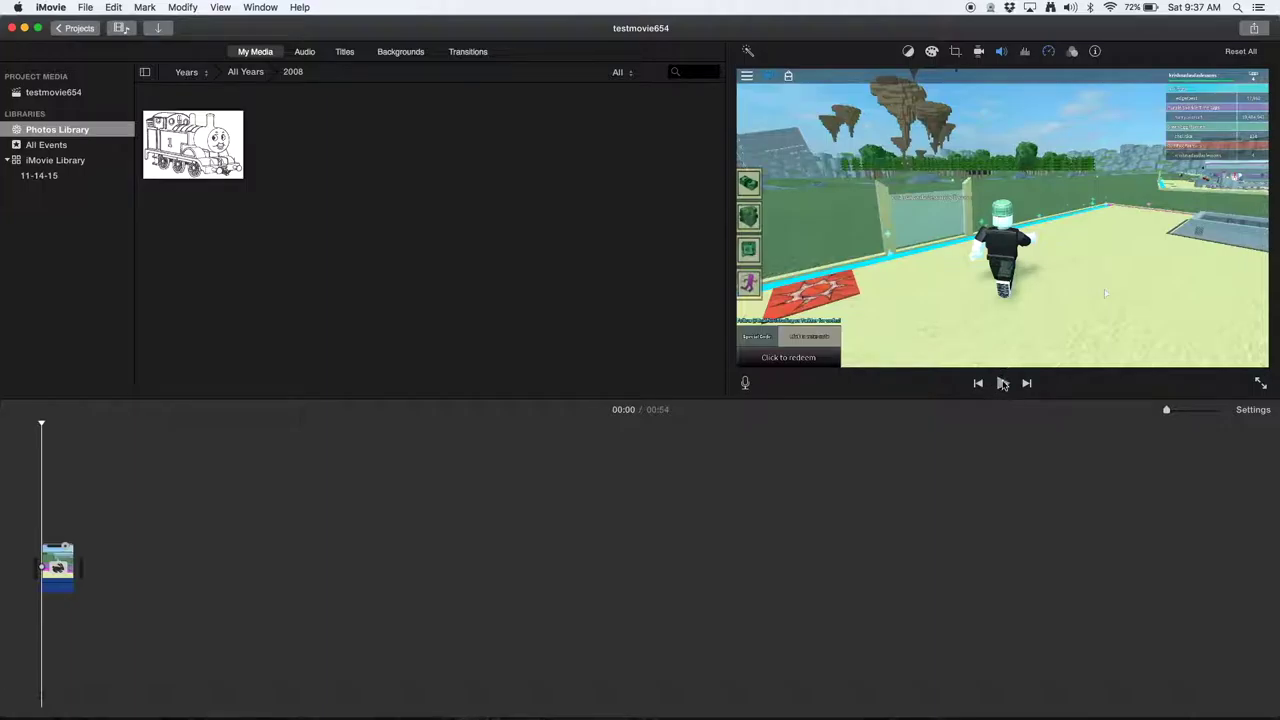
pyautogui.click(1003, 384)
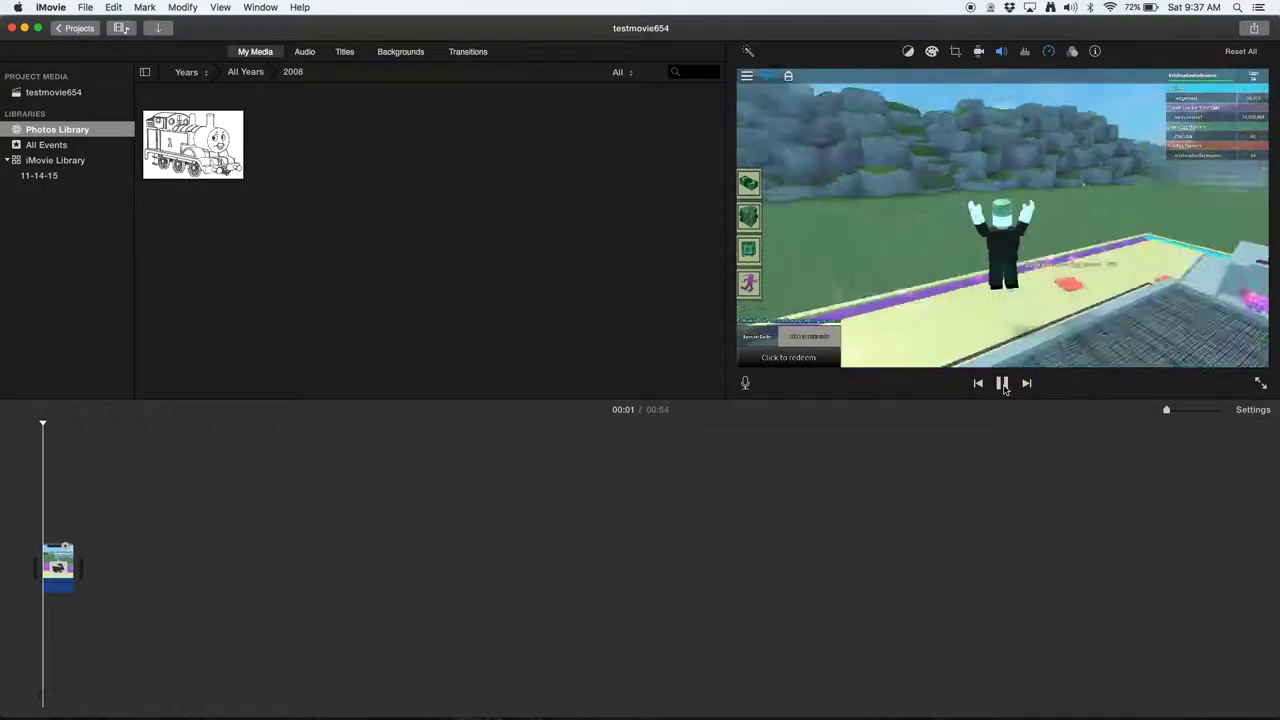
pyautogui.click(1003, 384)
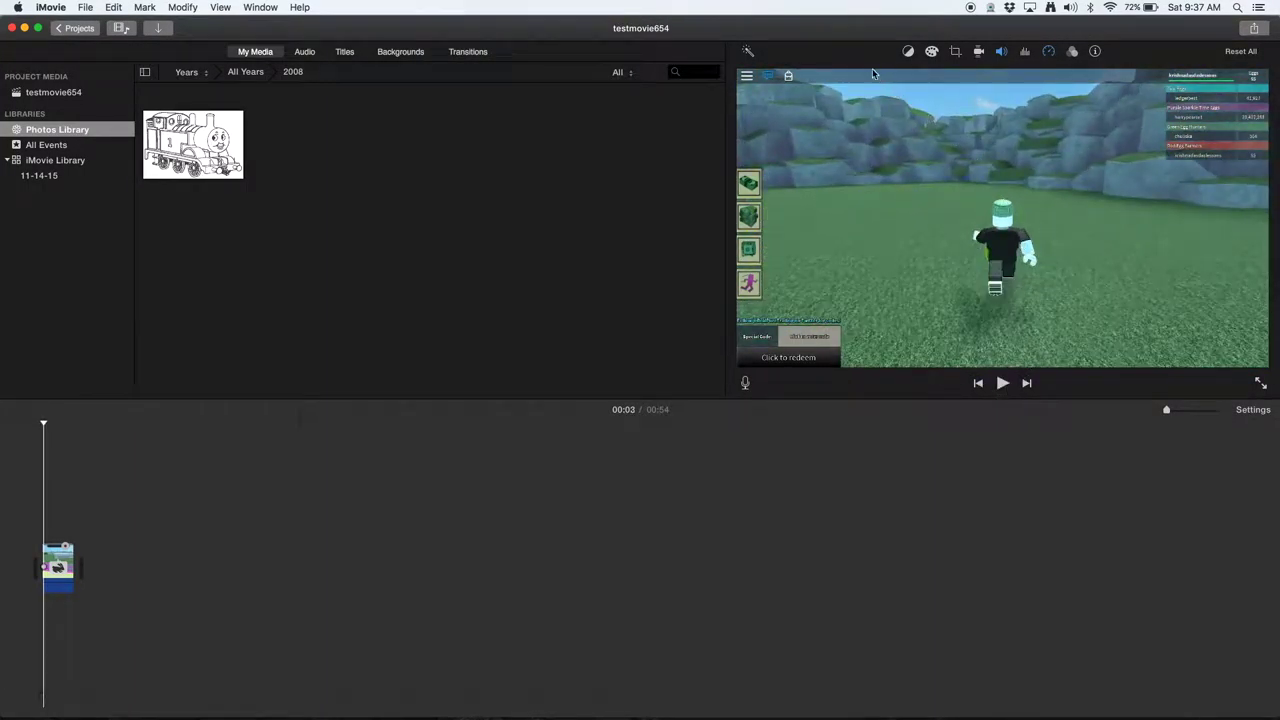
# Try the 8x and 4x Fast presets, previewing each
pyautogui.click(1048, 52)
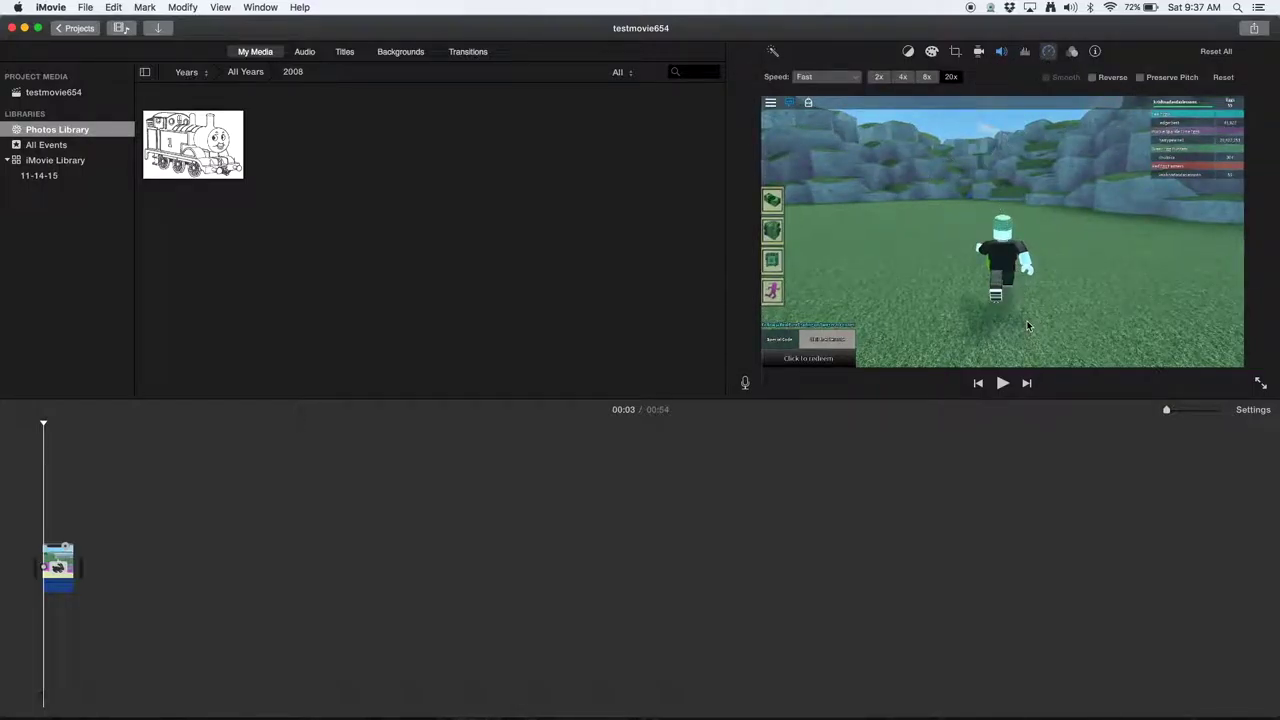
pyautogui.click(924, 77)
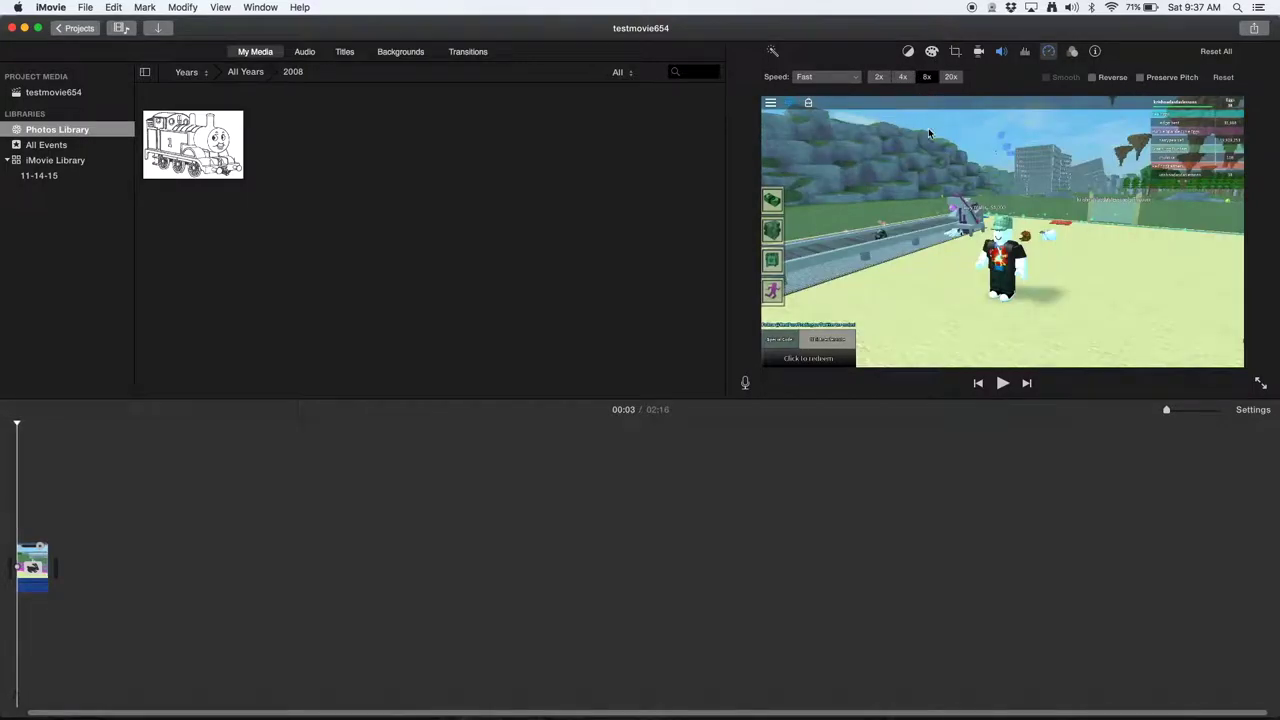
pyautogui.click(1003, 383)
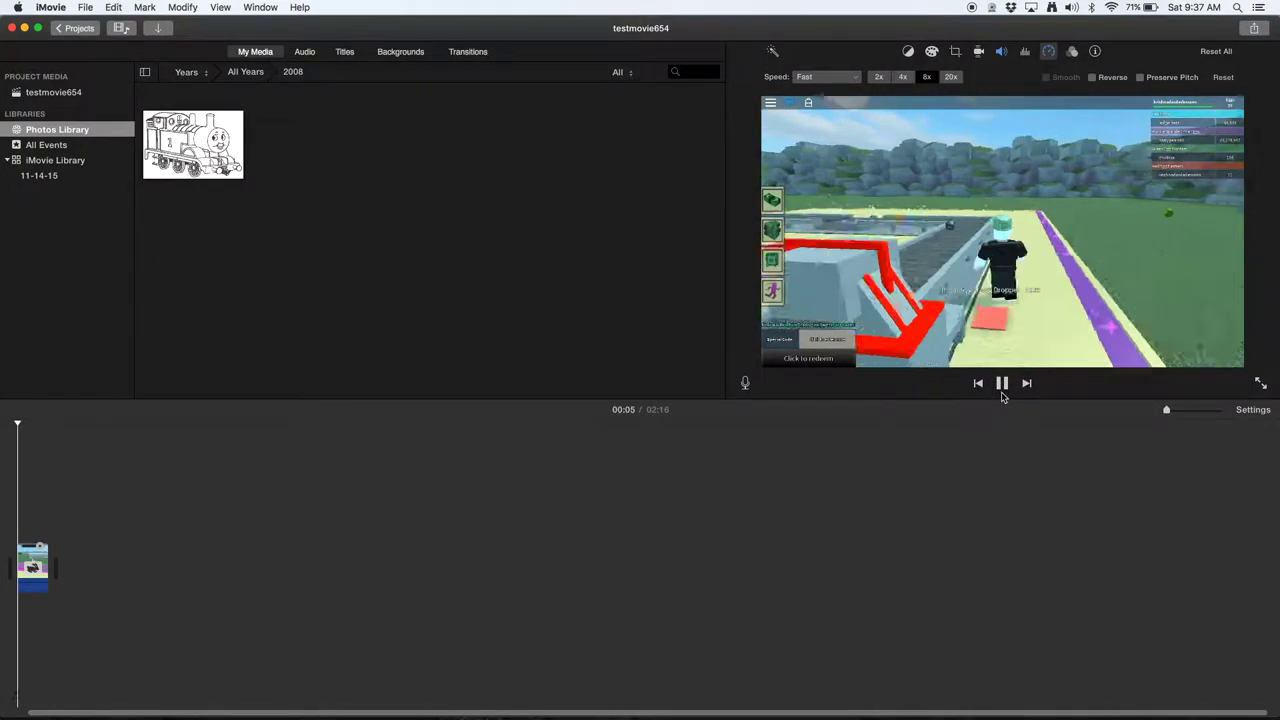
pyautogui.click(1002, 383)
pyautogui.click(903, 77)
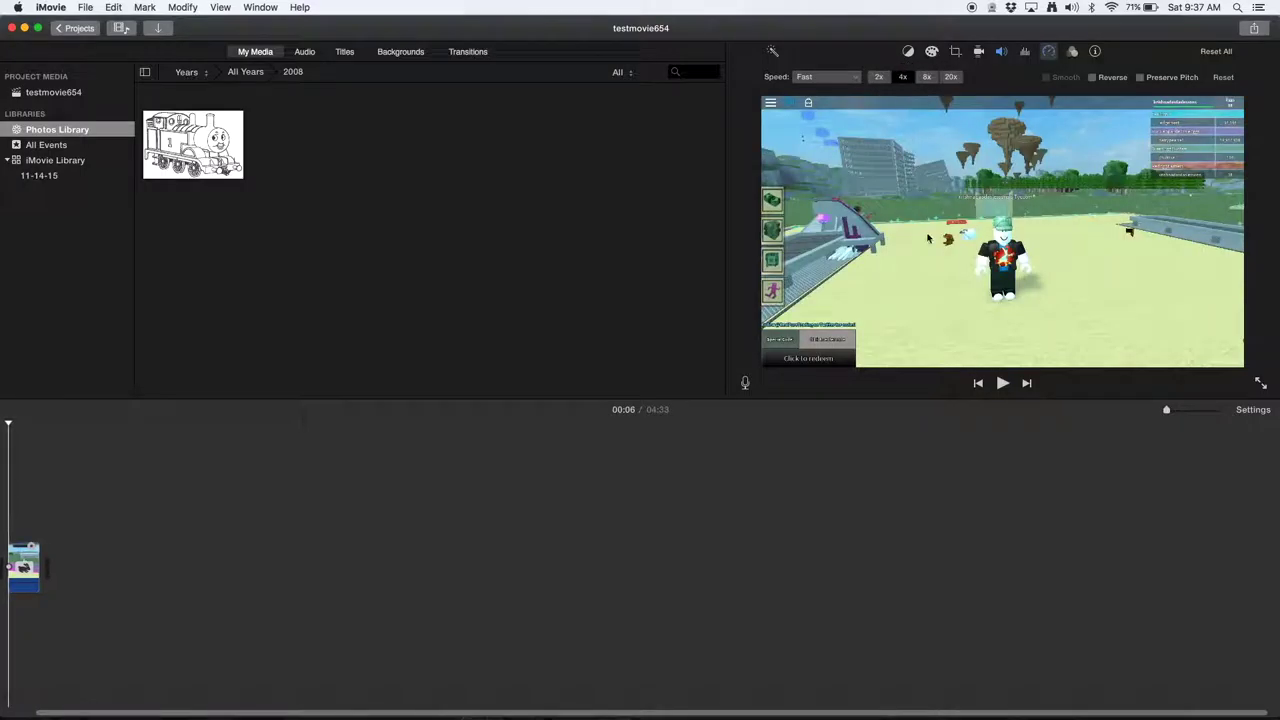
pyautogui.click(1003, 383)
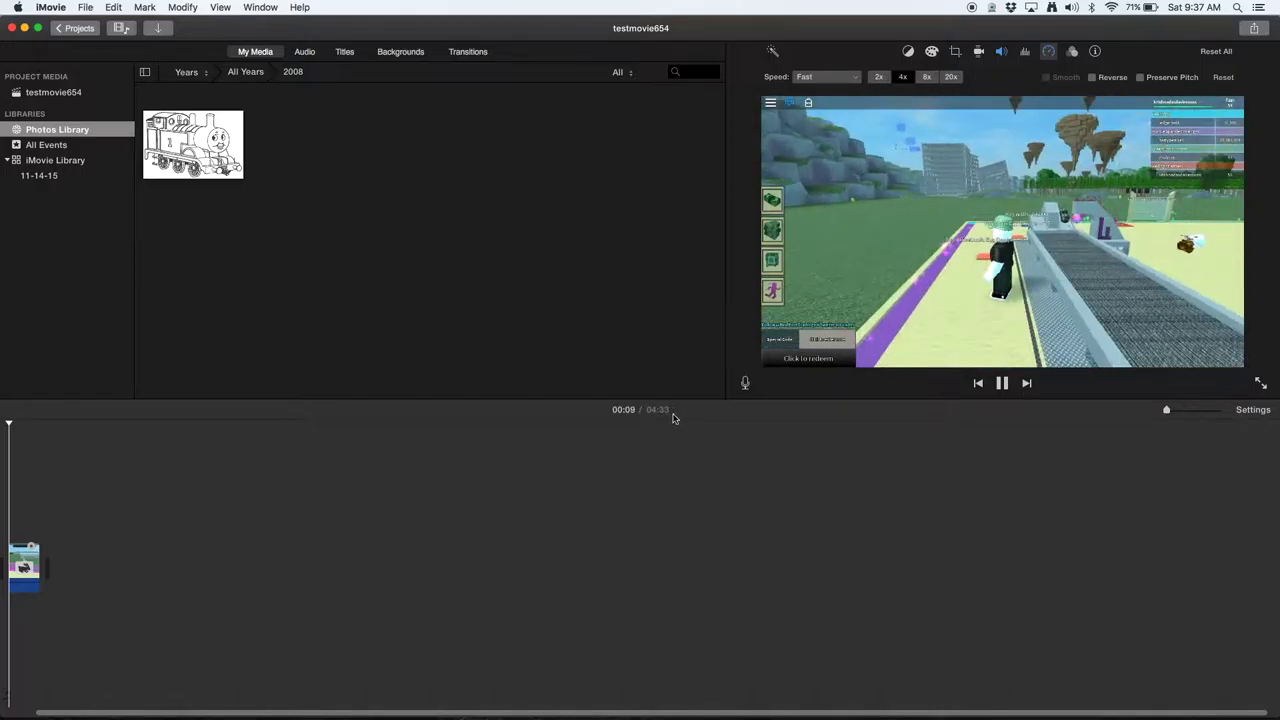
pyautogui.click(1002, 383)
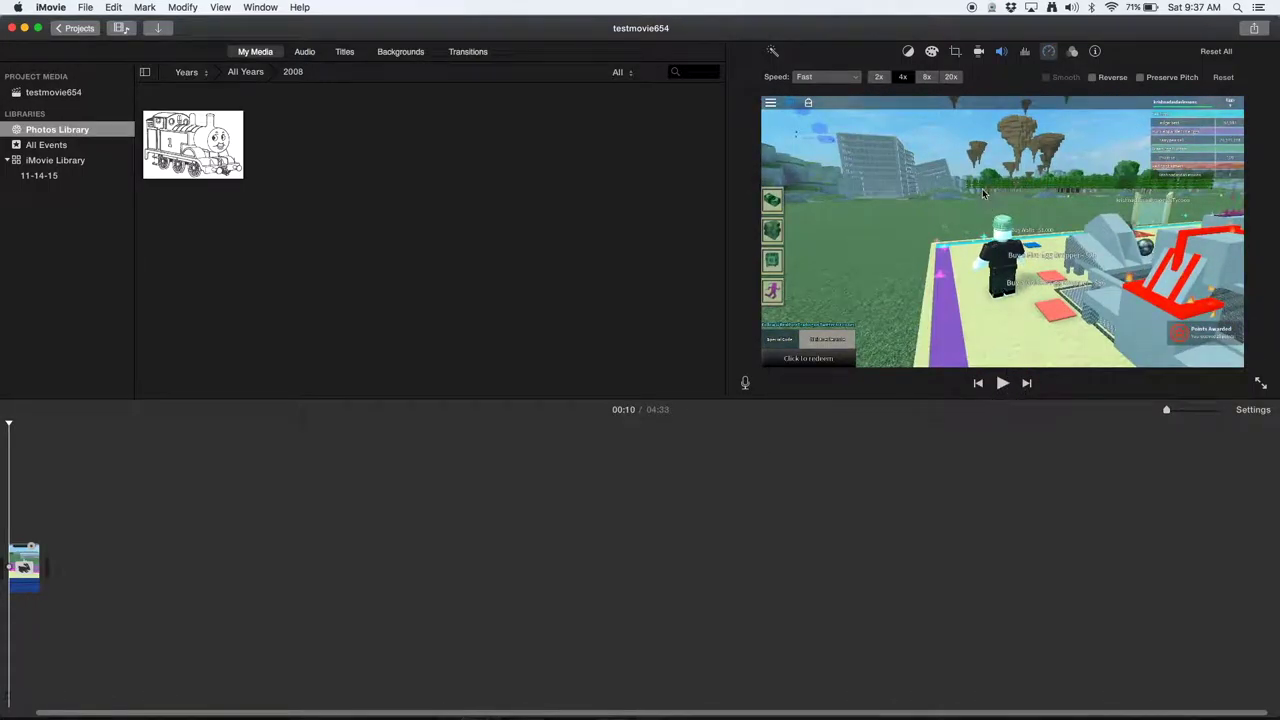
# Settle on Fast 2x and preview the clip
pyautogui.click(876, 77)
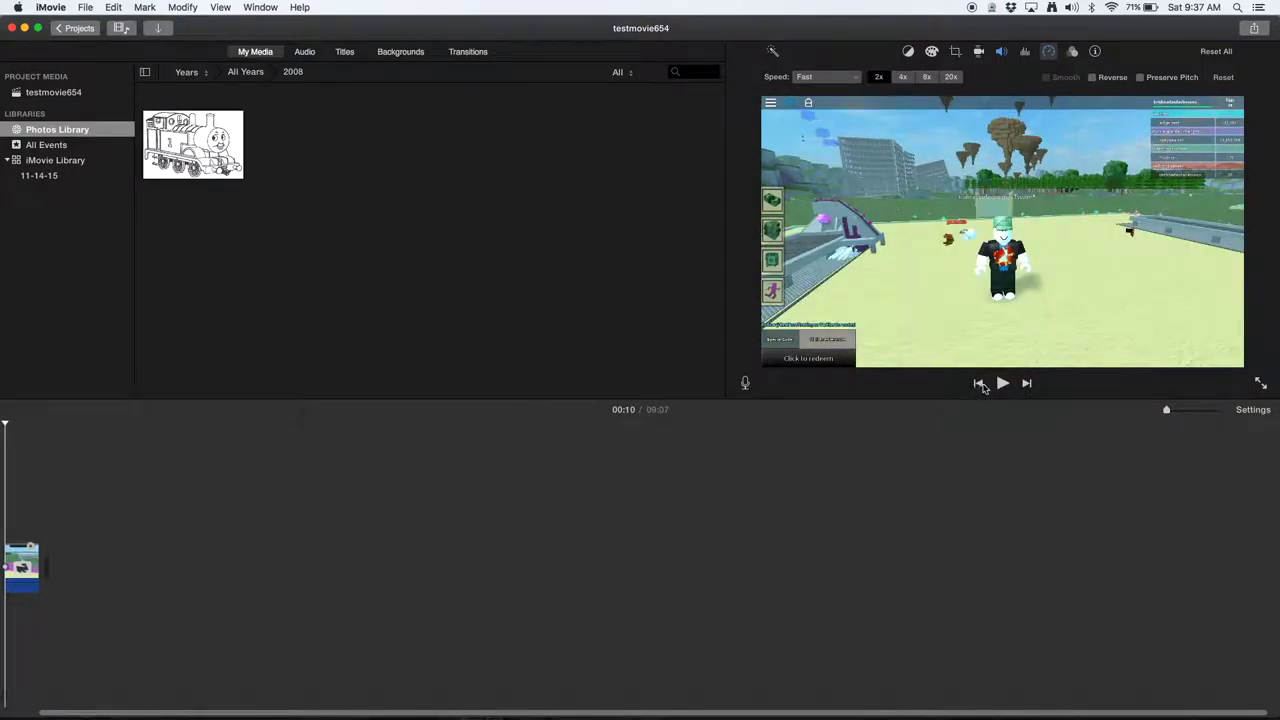
pyautogui.click(1002, 386)
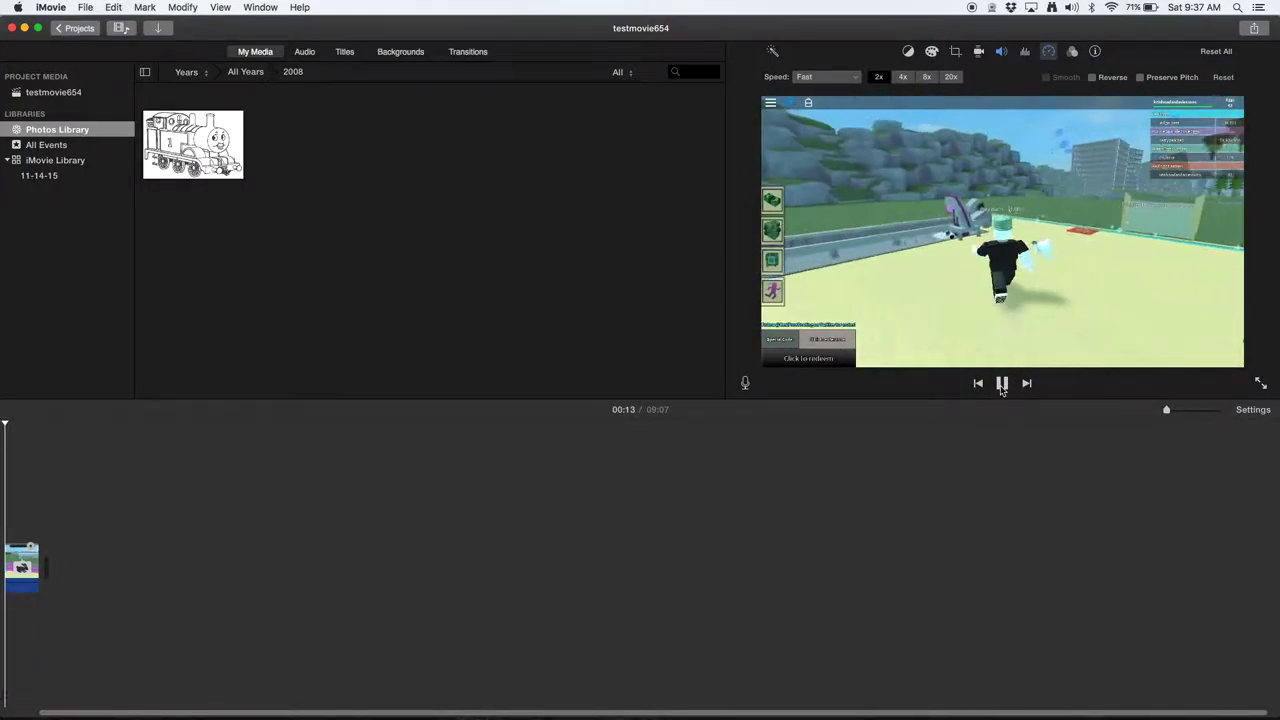
pyautogui.click(1002, 384)
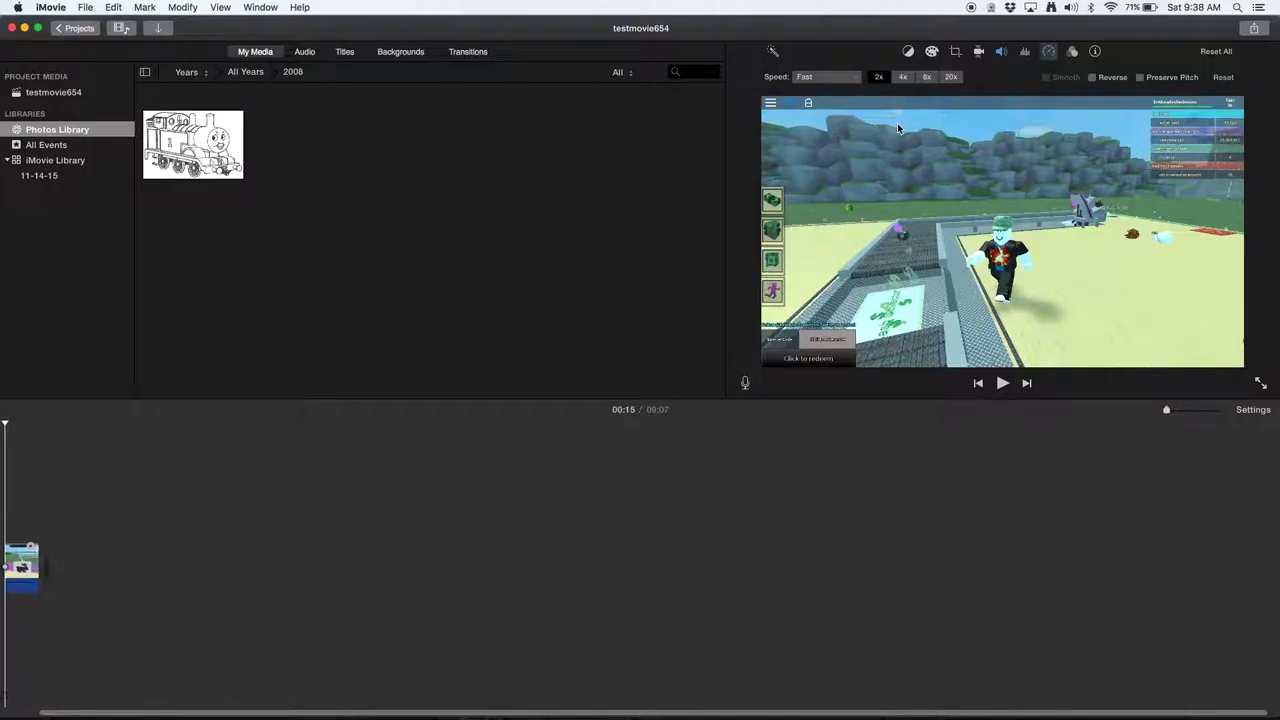
pyautogui.click(1001, 51)
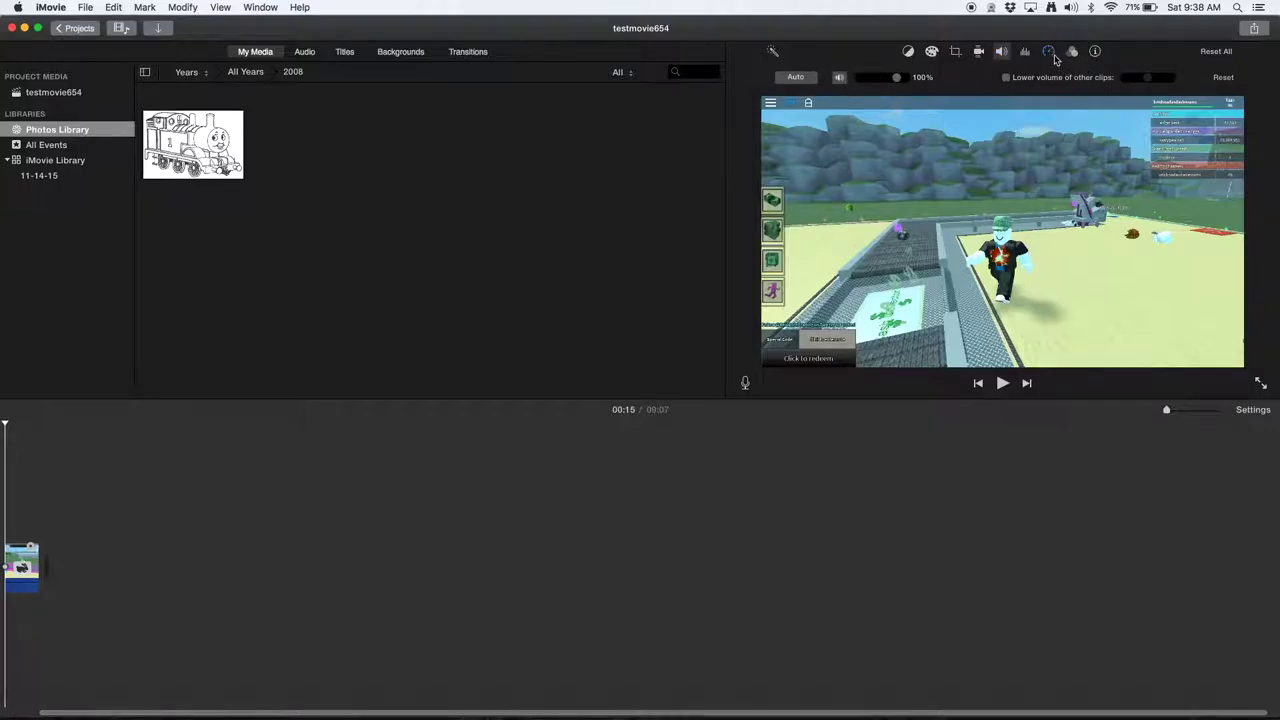
# Set the clip to Fast 4x and preview it
pyautogui.click(1048, 52)
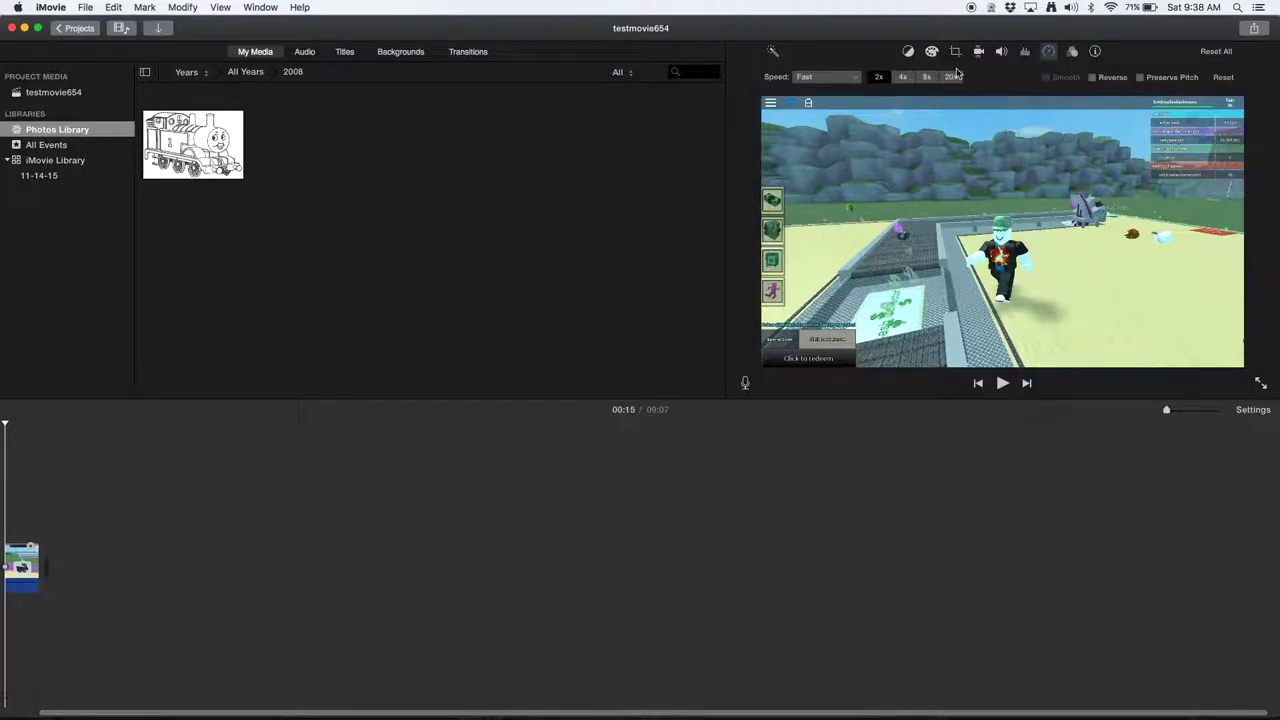
pyautogui.click(902, 77)
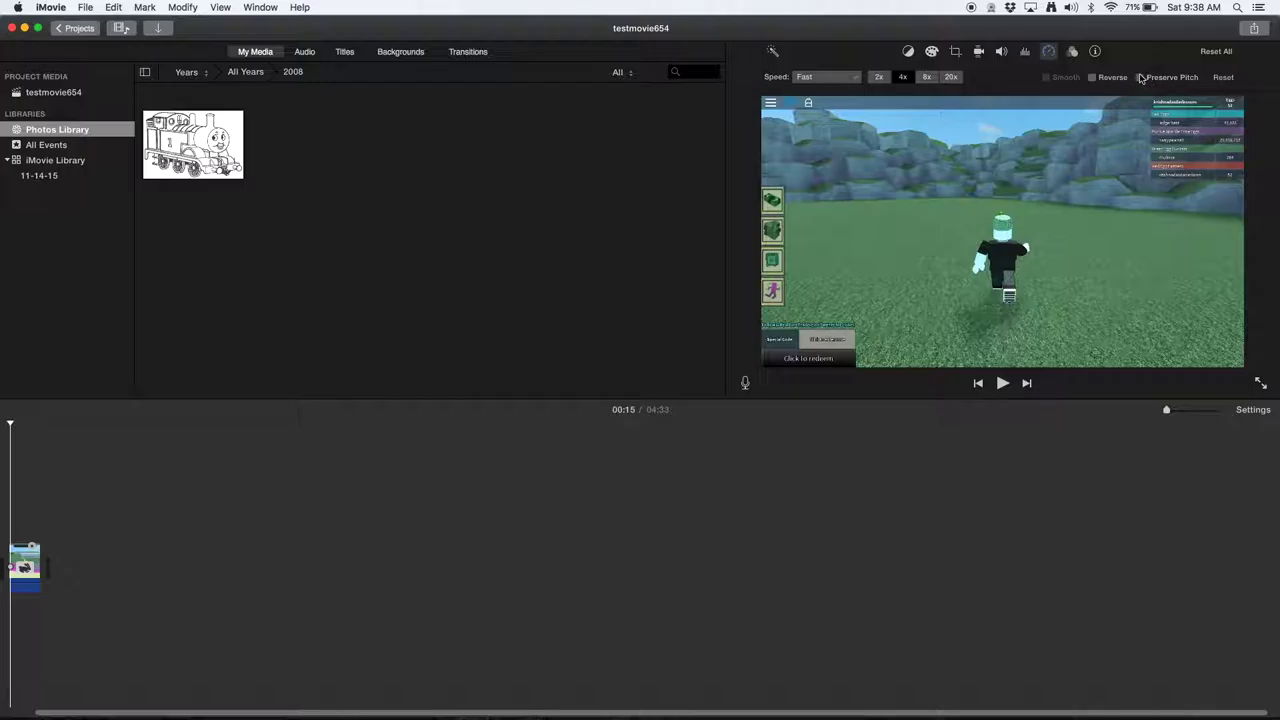
pyautogui.click(1003, 384)
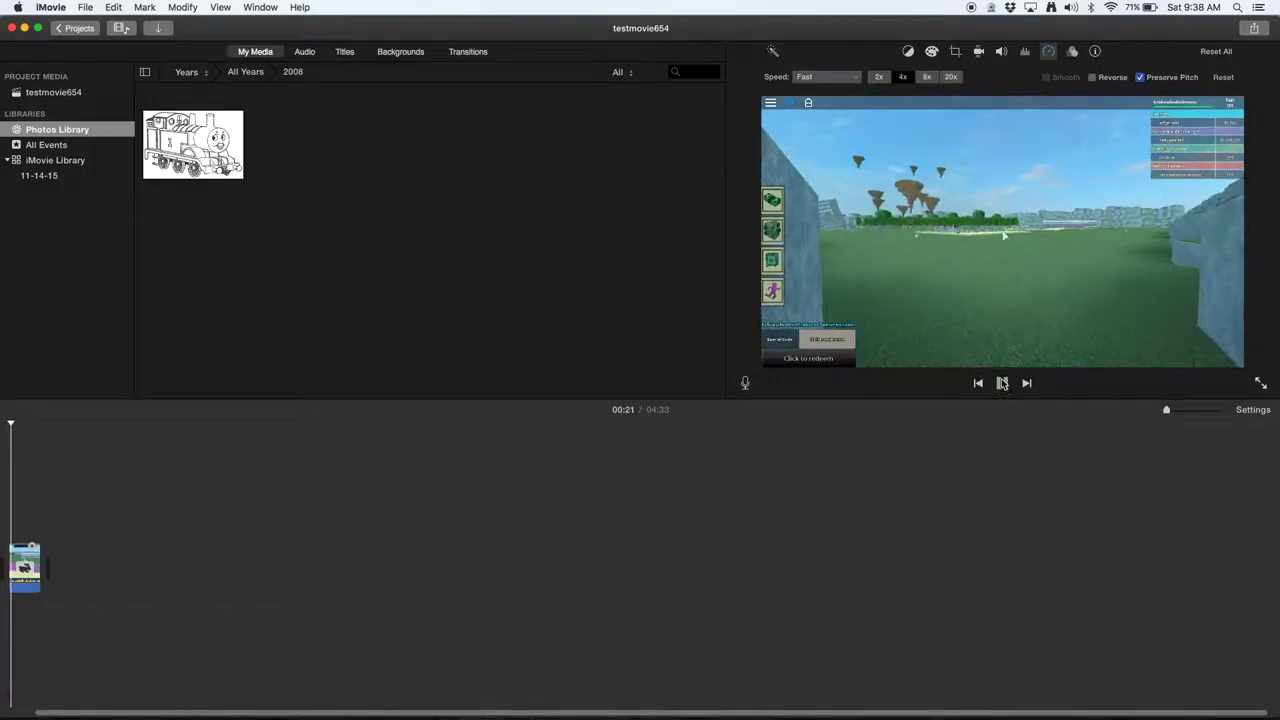
pyautogui.click(1003, 384)
# Compare playback with Preserve Pitch off, then turn it back on
pyautogui.click(1139, 78)
pyautogui.click(1004, 386)
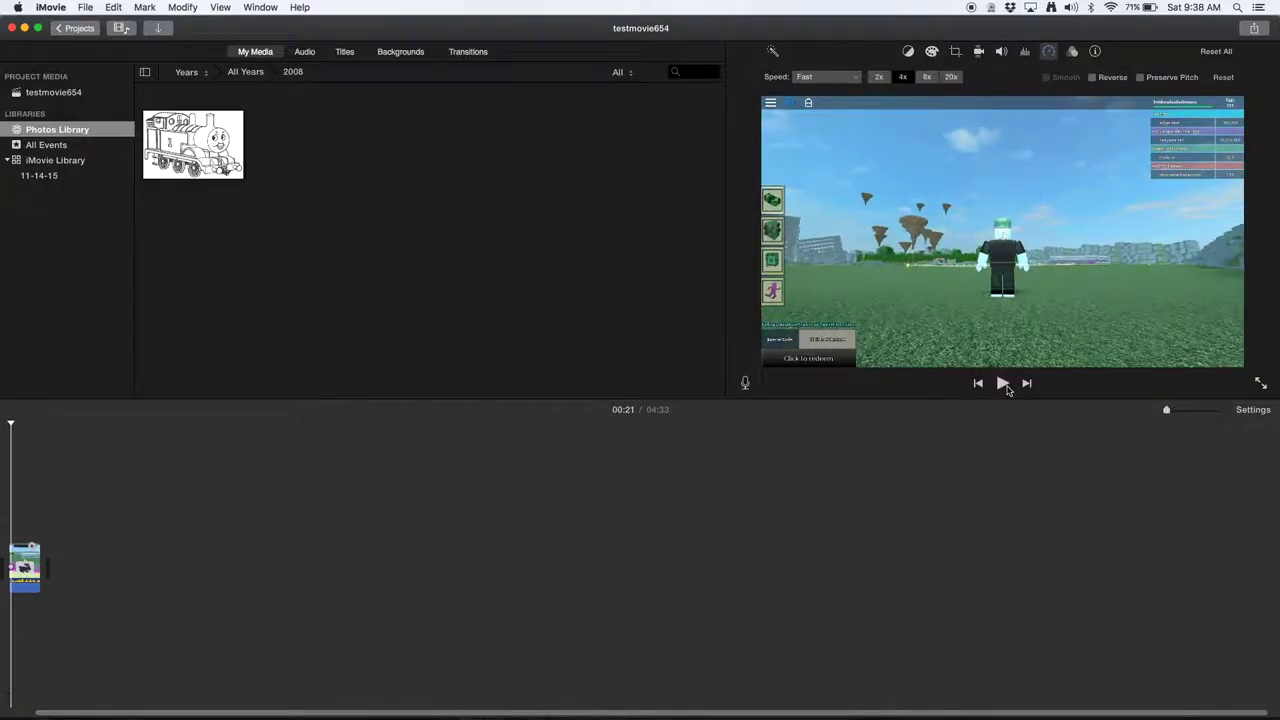
pyautogui.click(1004, 386)
pyautogui.click(1004, 386)
pyautogui.click(1139, 78)
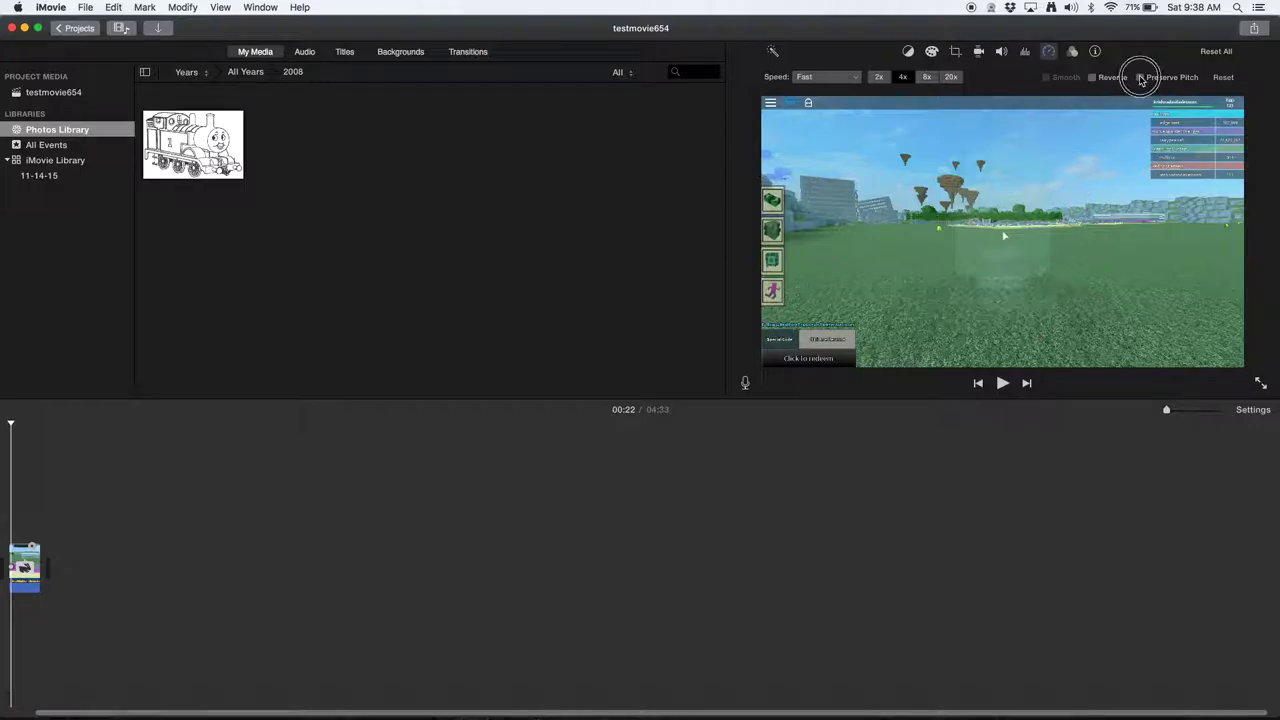
pyautogui.click(1004, 386)
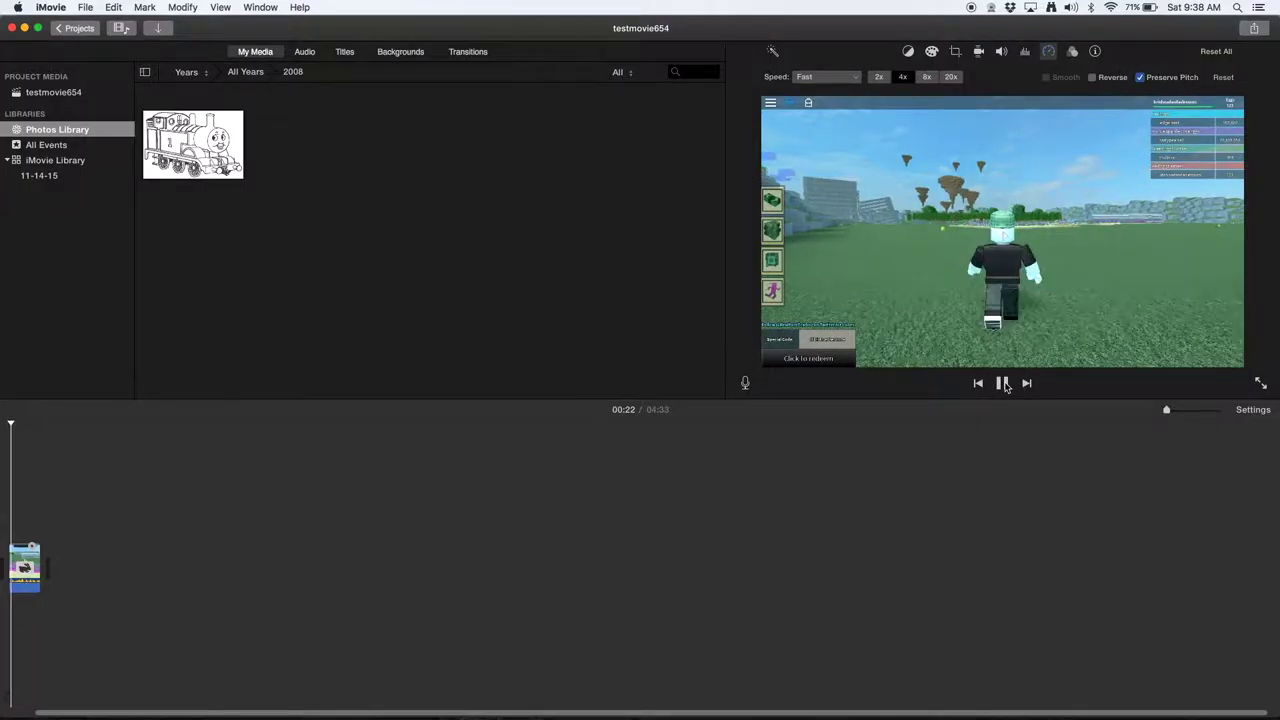
pyautogui.click(1004, 386)
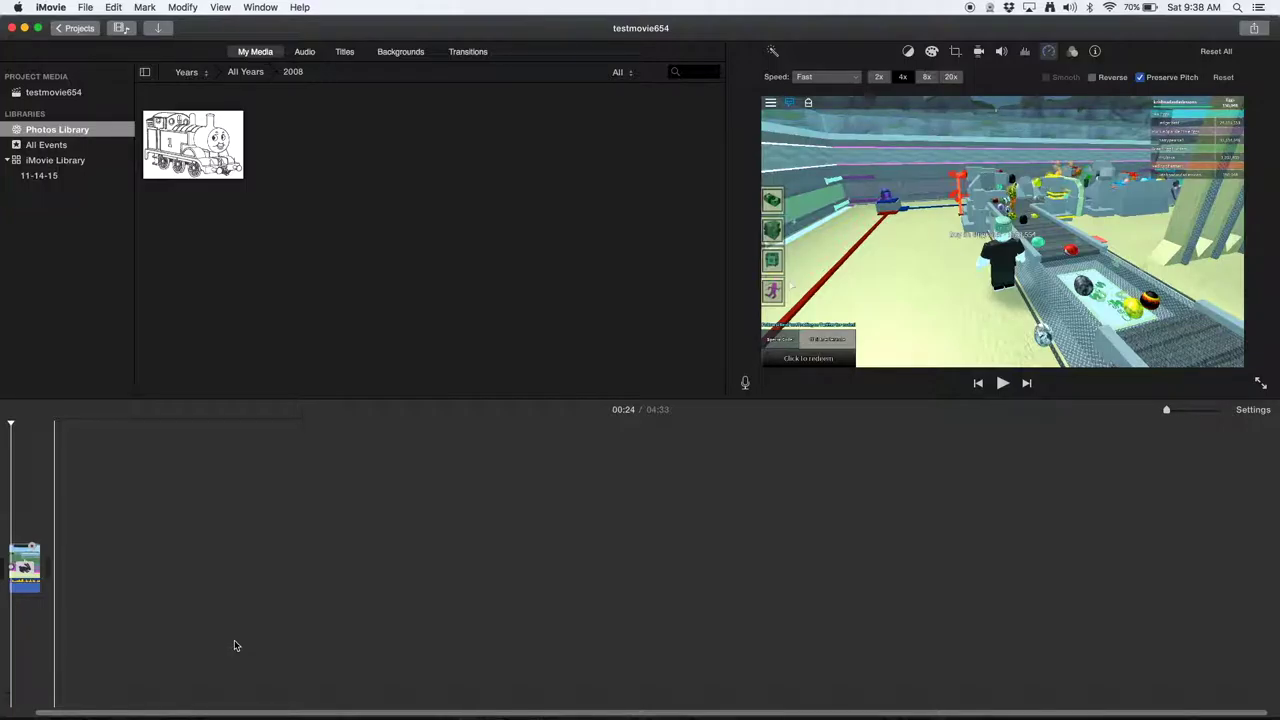
# Reverse the clip and preview it playing backwards
pyautogui.click(1092, 78)
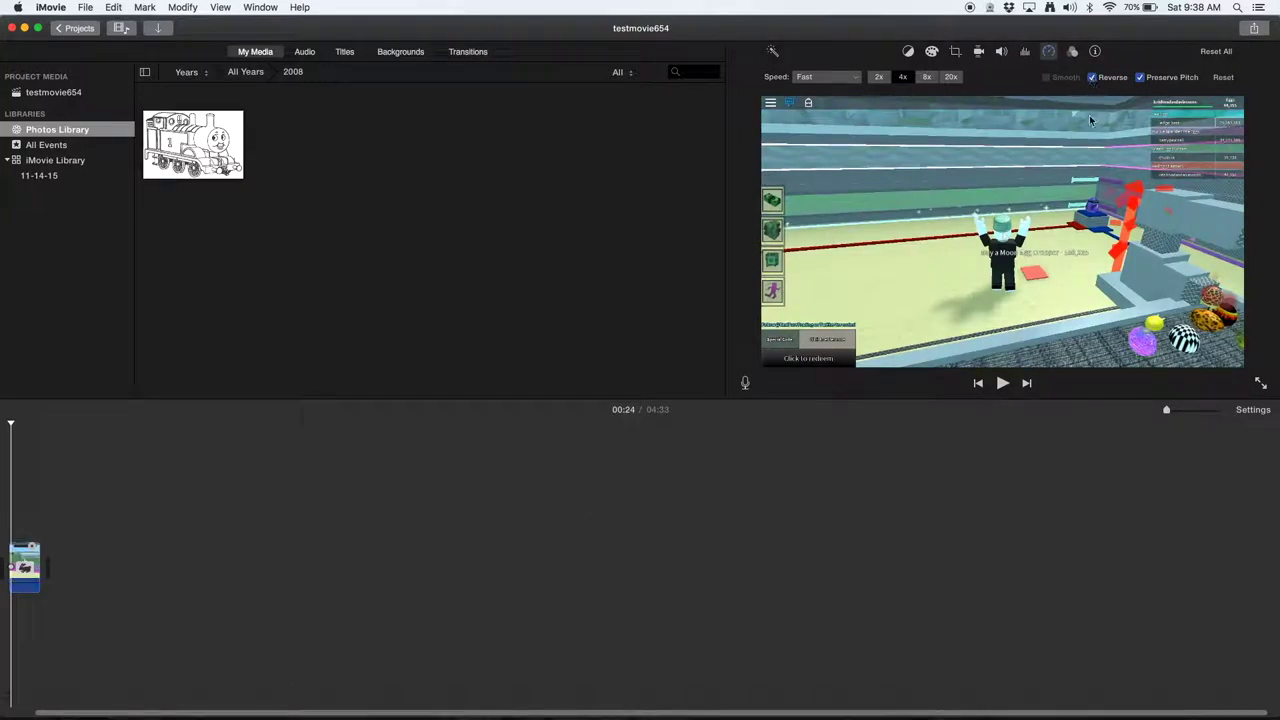
pyautogui.click(1001, 383)
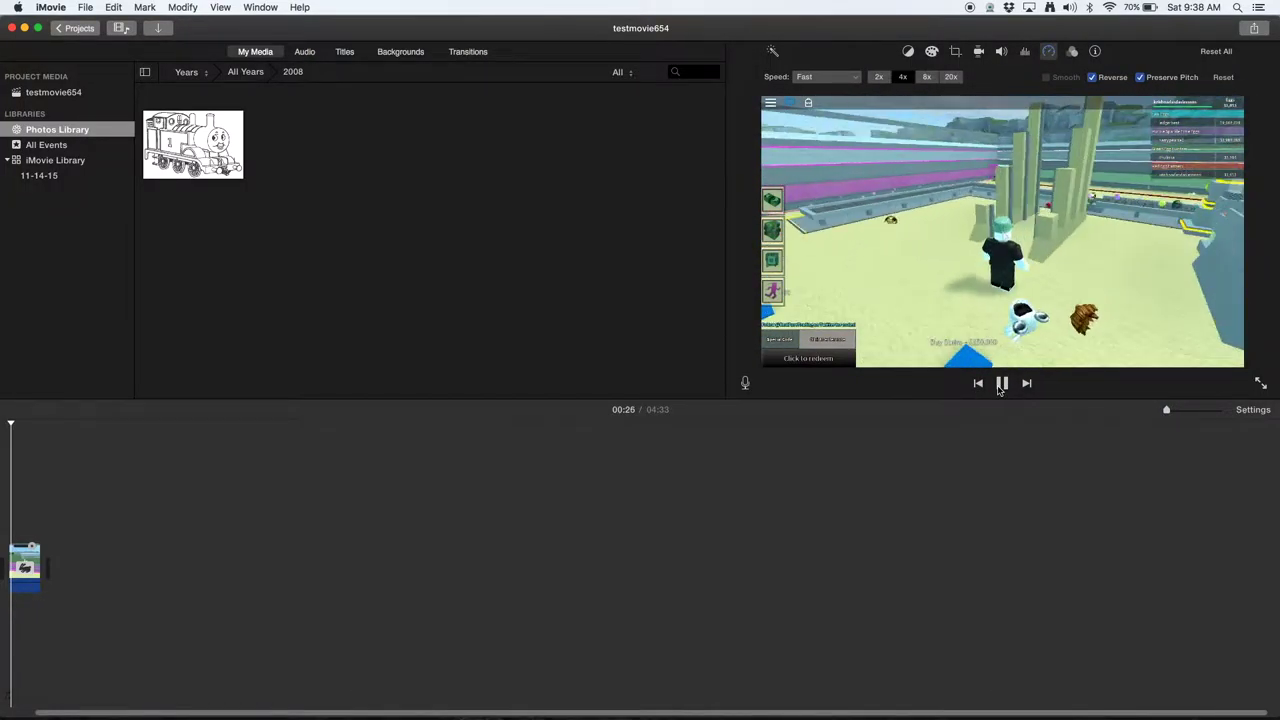
pyautogui.click(1001, 383)
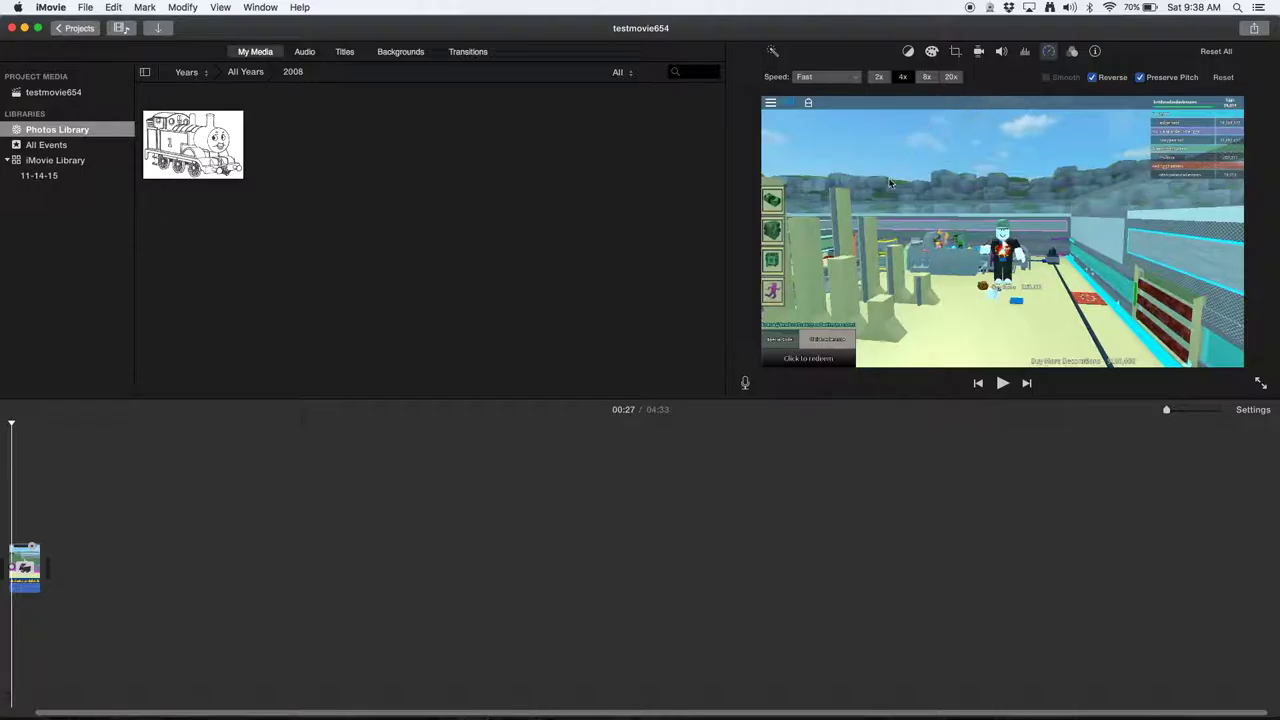
# Apply the Slow preset and preview it with Preserve Pitch turned off
pyautogui.click(826, 77)
pyautogui.click(822, 102)
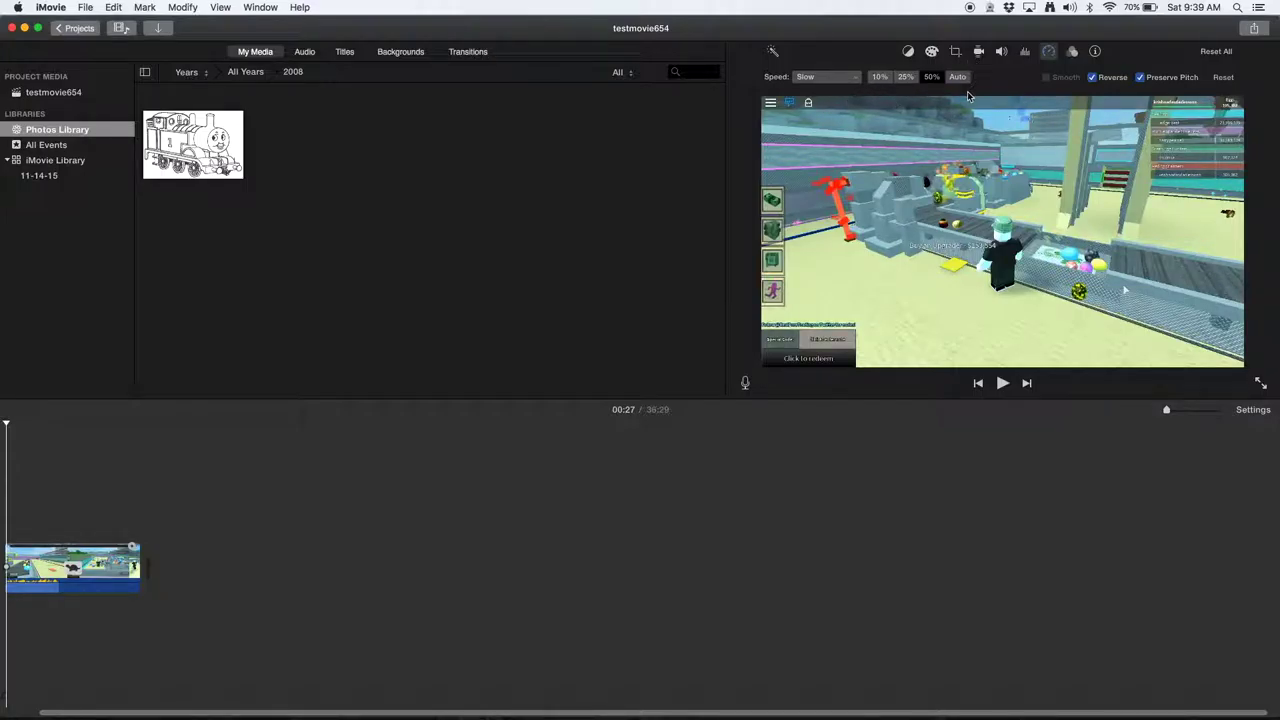
pyautogui.click(1003, 383)
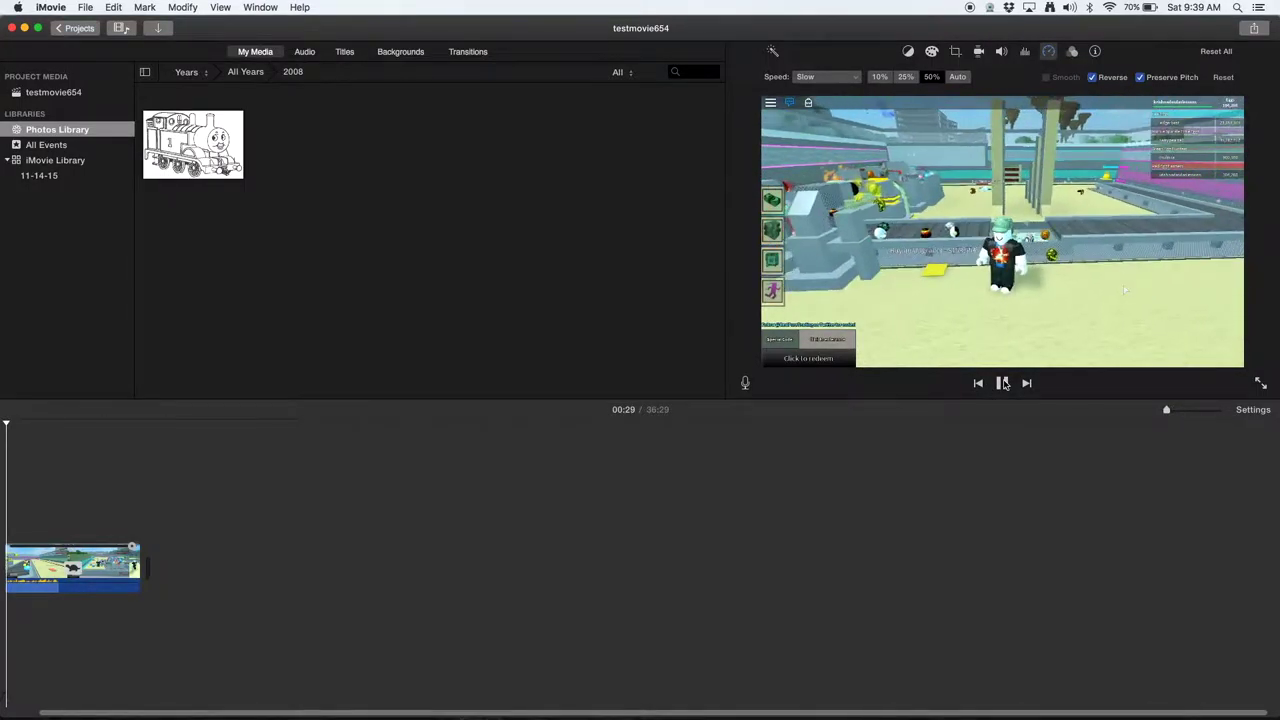
pyautogui.click(1003, 383)
pyautogui.click(1140, 77)
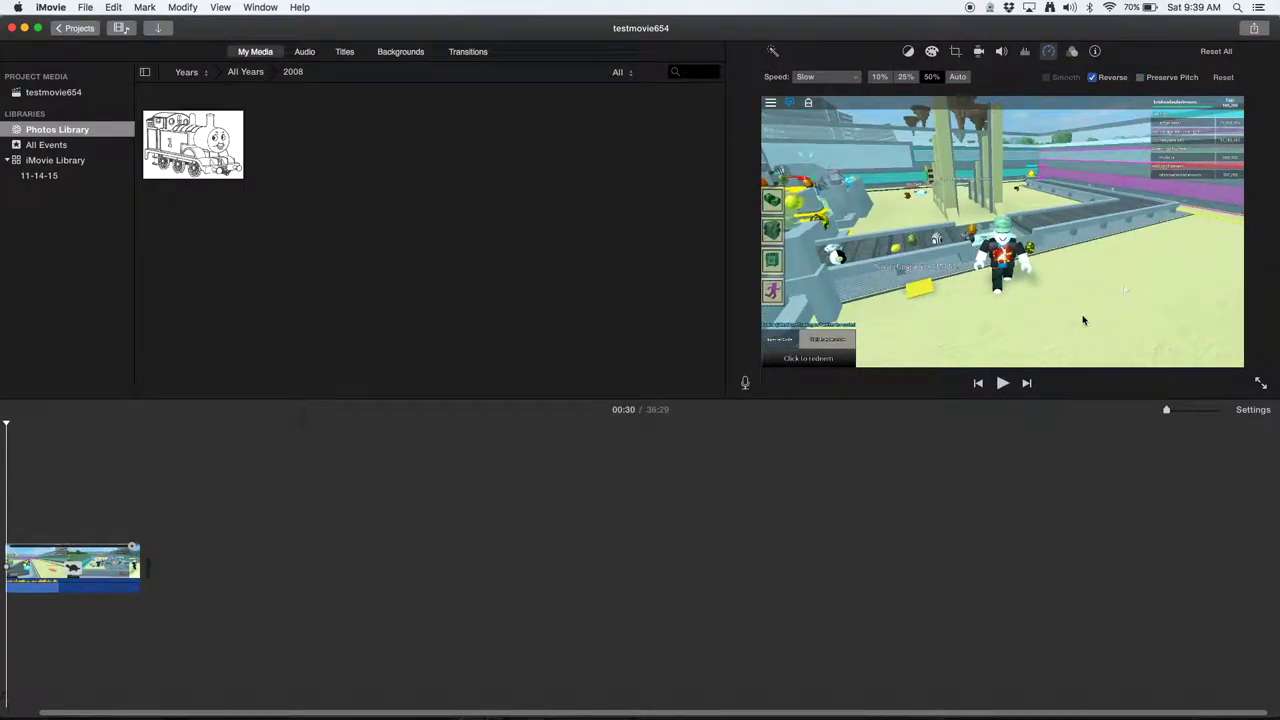
pyautogui.click(1003, 388)
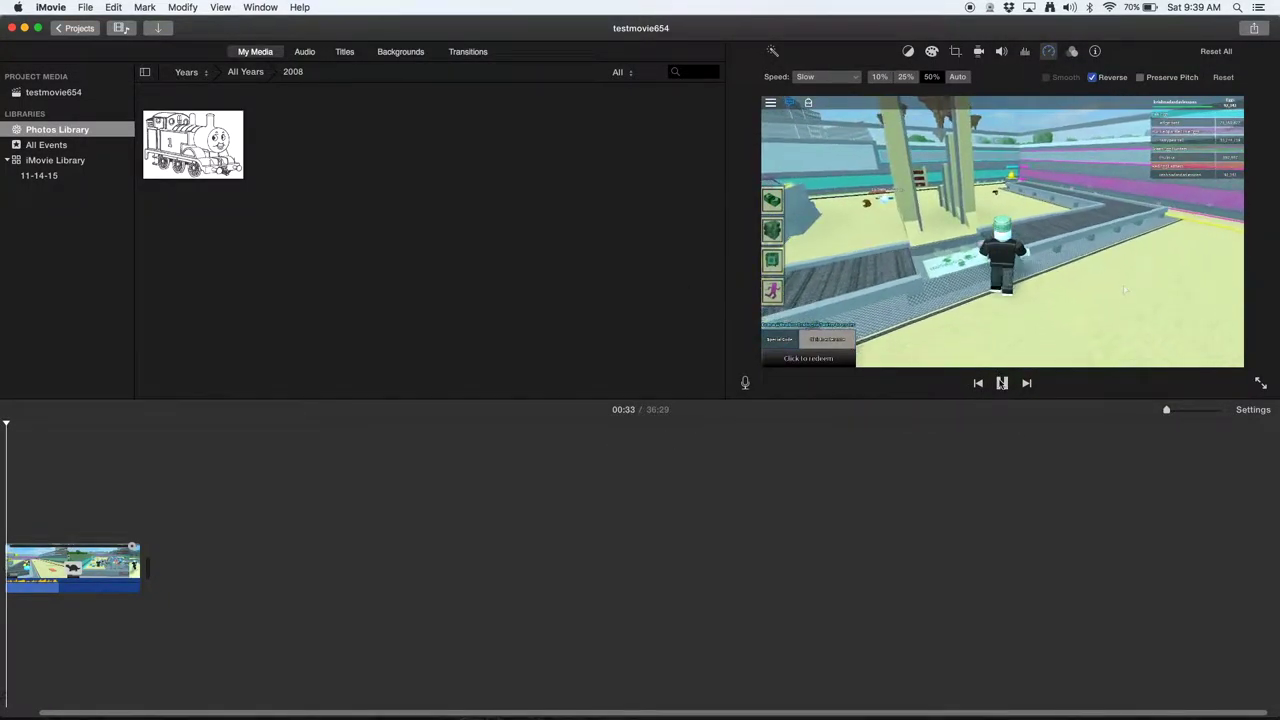
pyautogui.click(1005, 381)
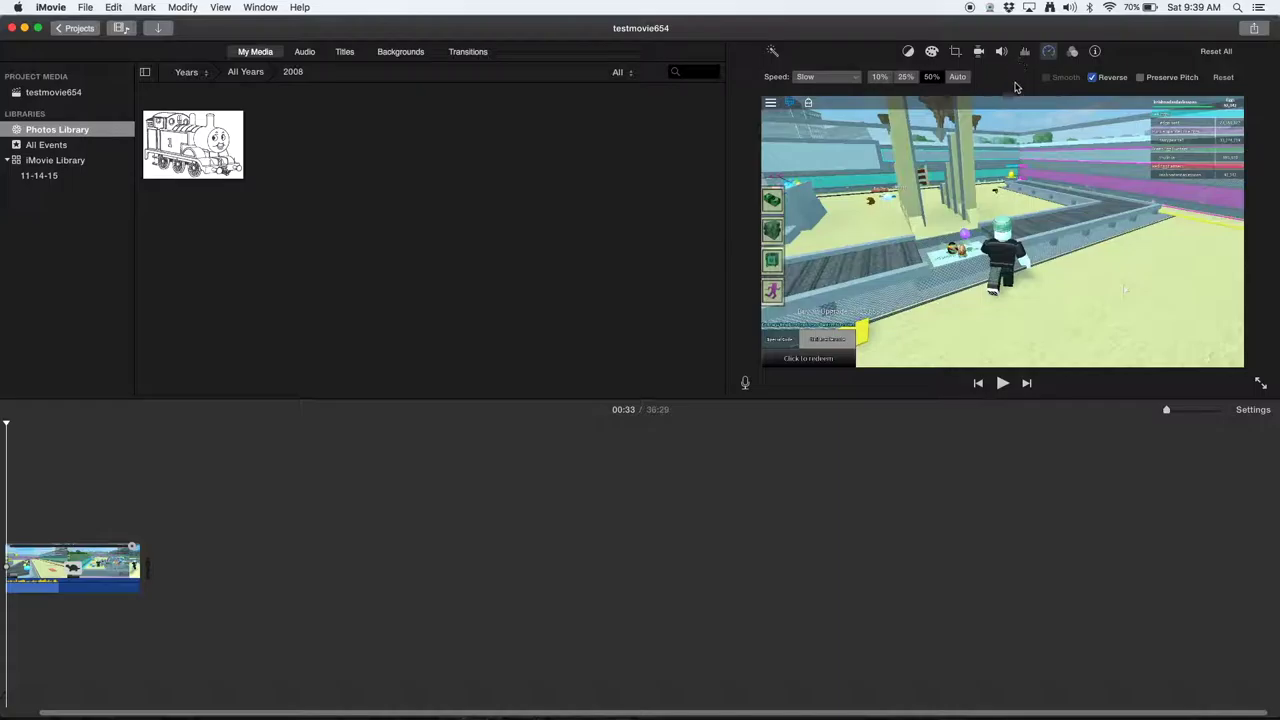
# Try Normal briefly, then set Slow at 10% and preview it
pyautogui.click(958, 78)
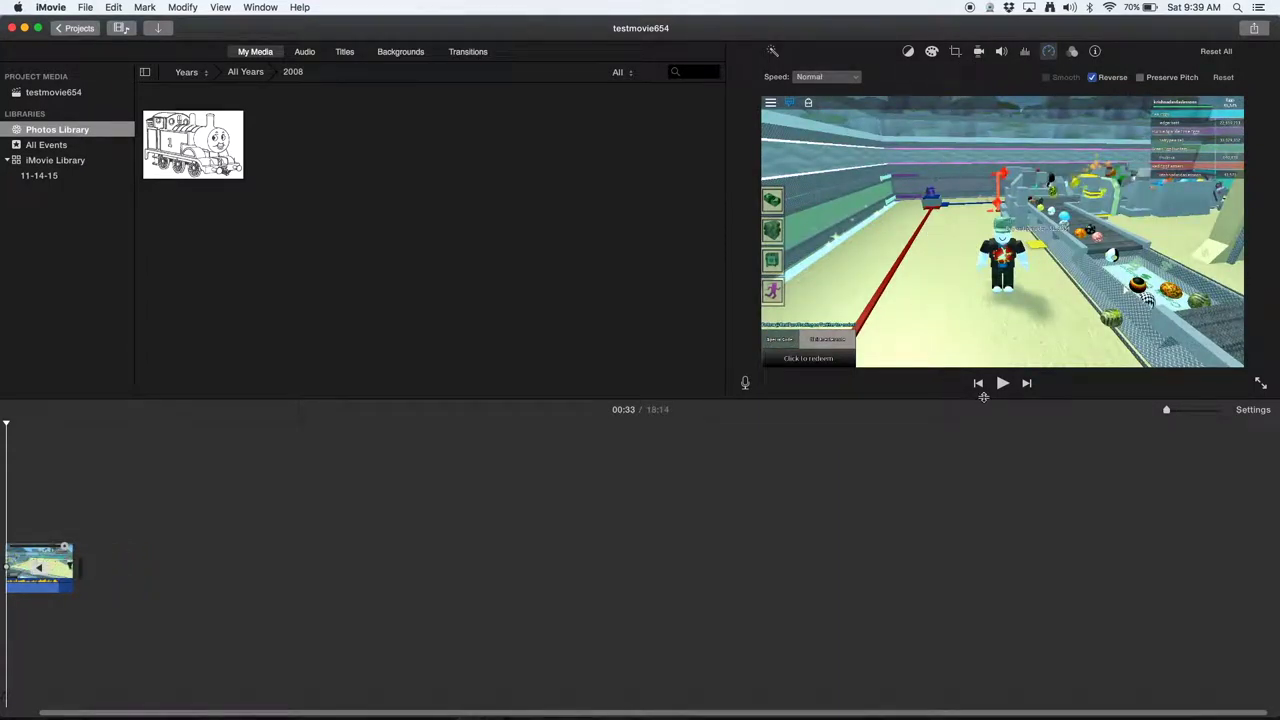
pyautogui.click(1002, 383)
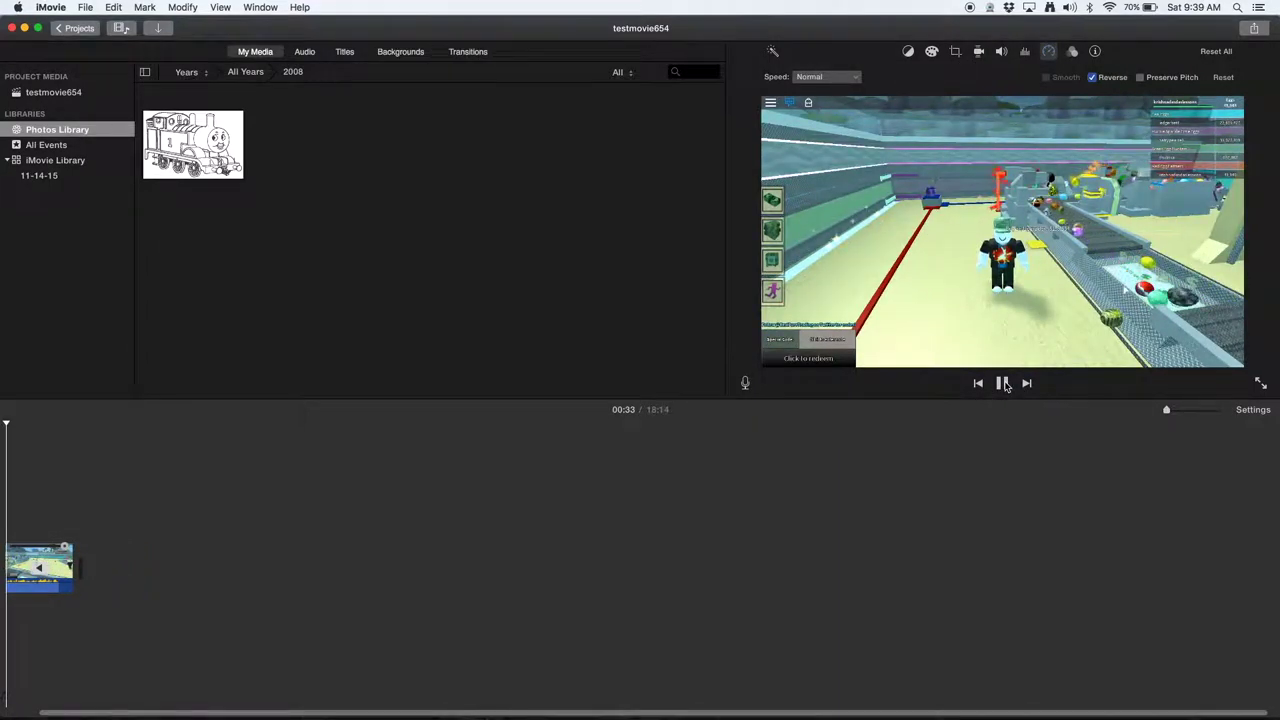
pyautogui.click(815, 76)
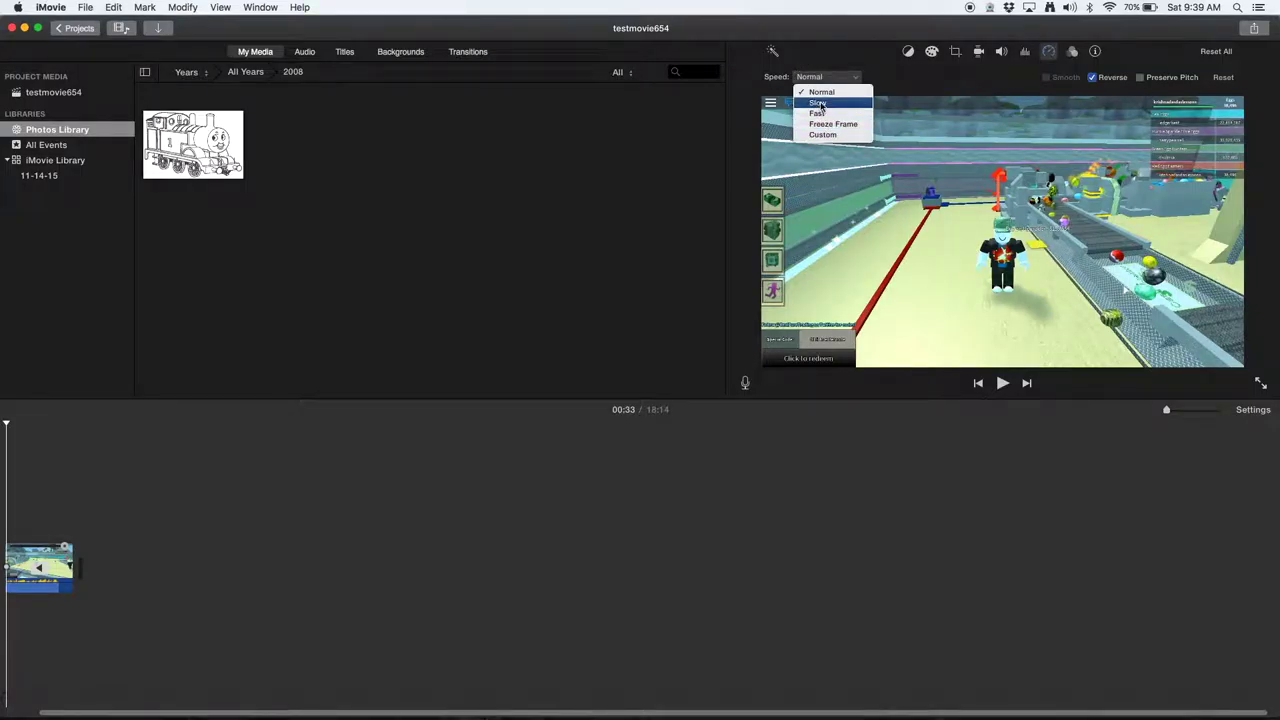
pyautogui.click(820, 100)
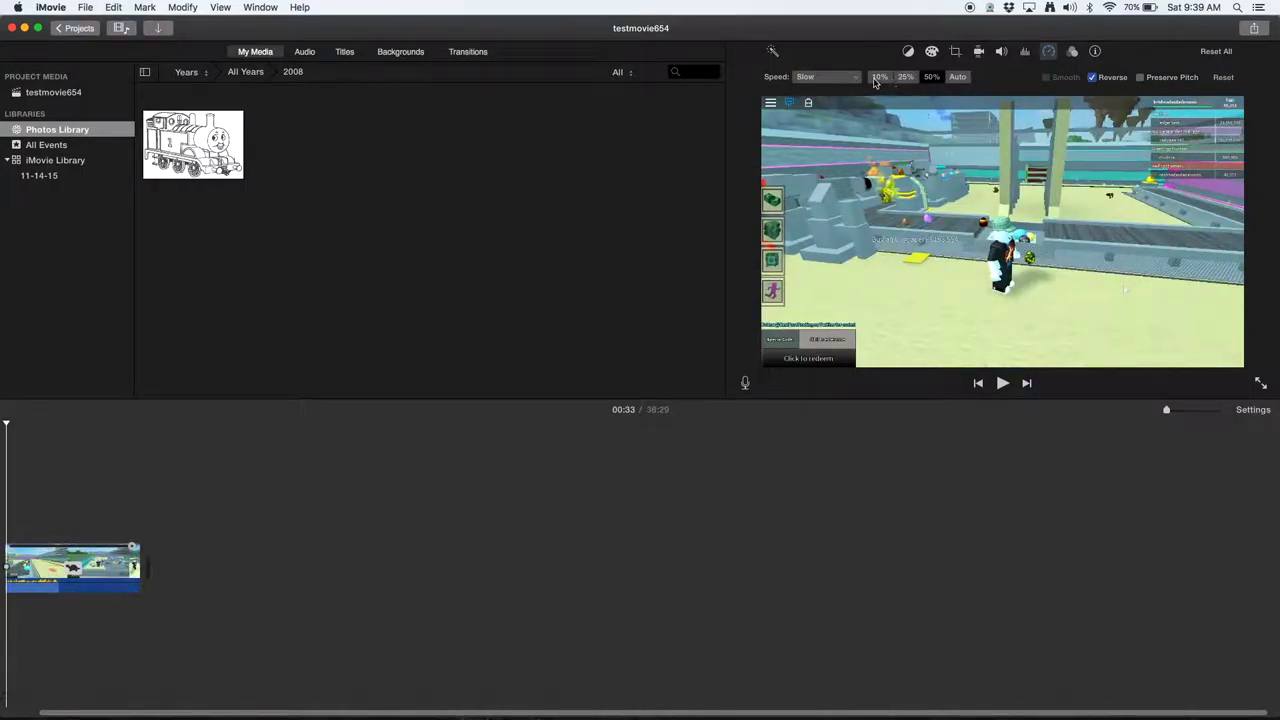
pyautogui.click(876, 78)
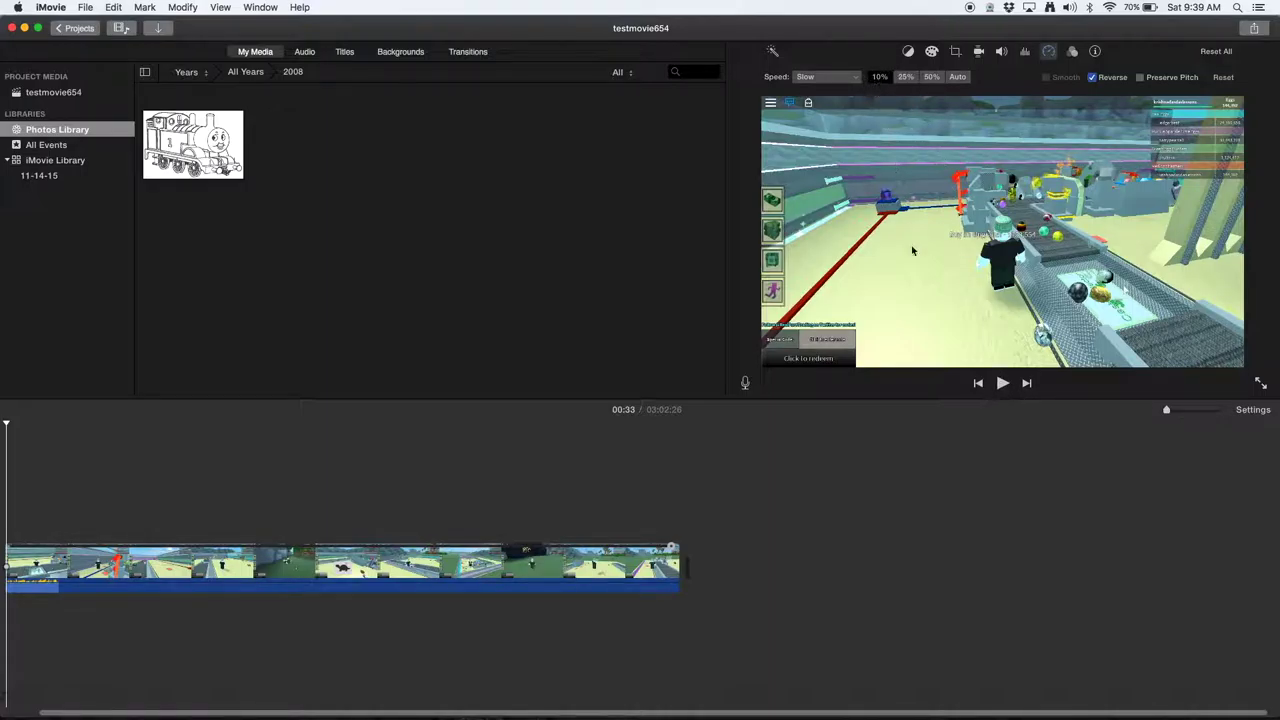
pyautogui.click(1002, 383)
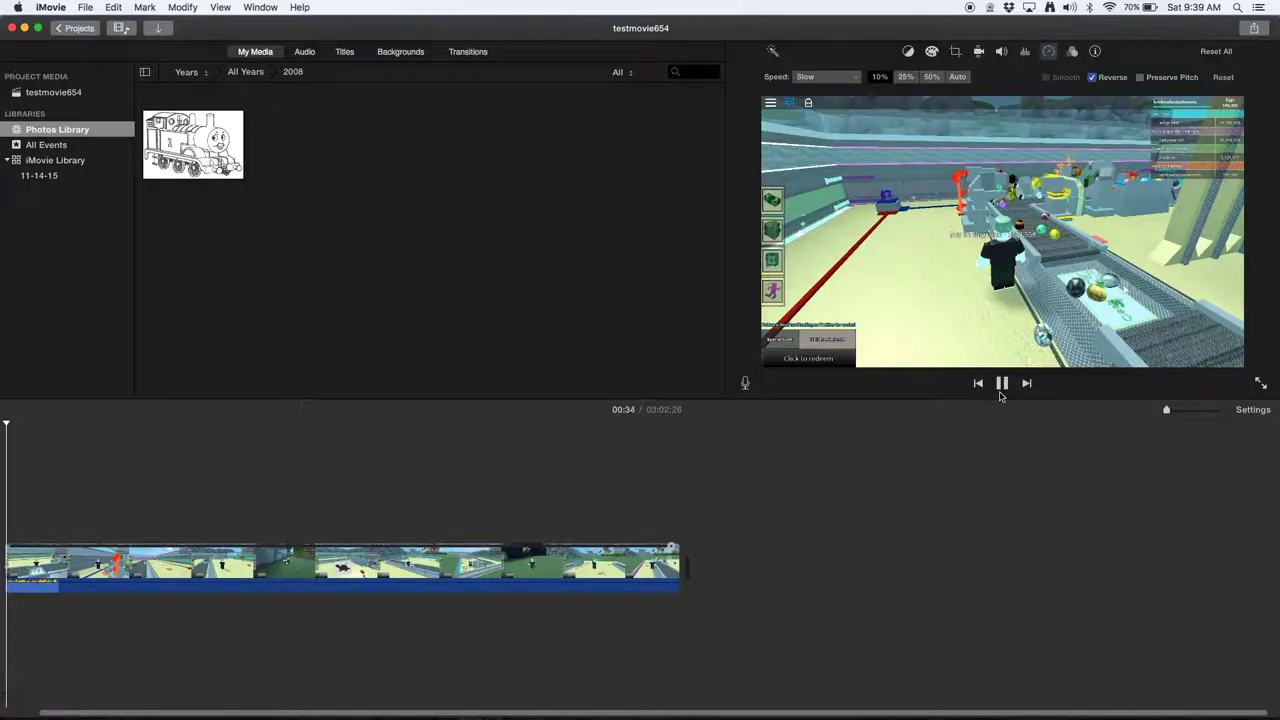
pyautogui.click(1002, 383)
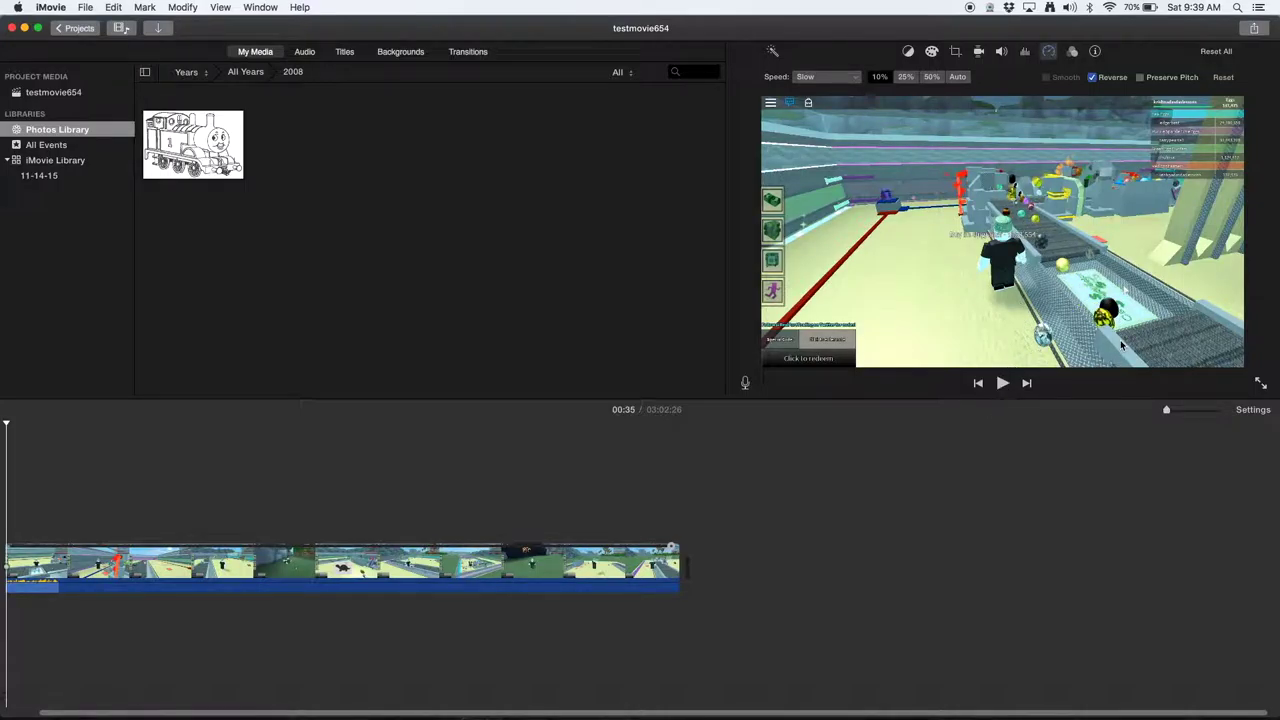
pyautogui.click(1253, 409)
pyautogui.click(935, 585)
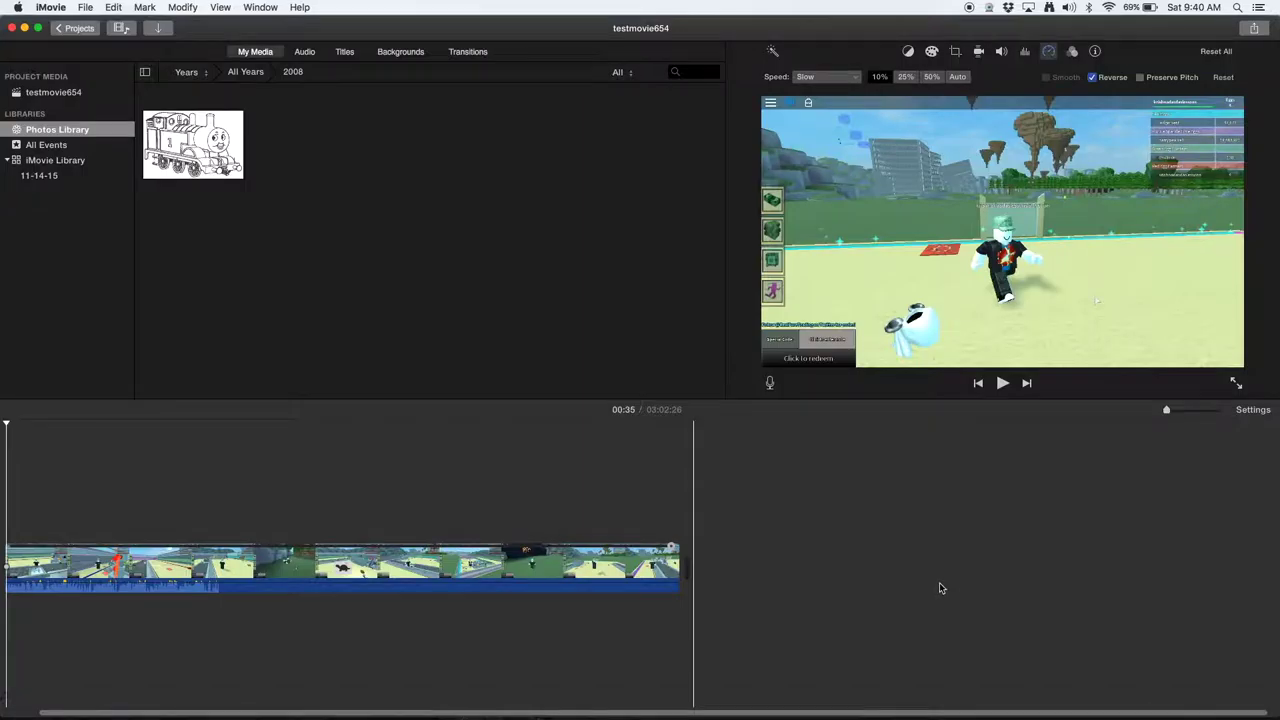
# Re-enable Preserve Pitch, add a freeze frame, and preview from 01:51:09
pyautogui.click(1140, 77)
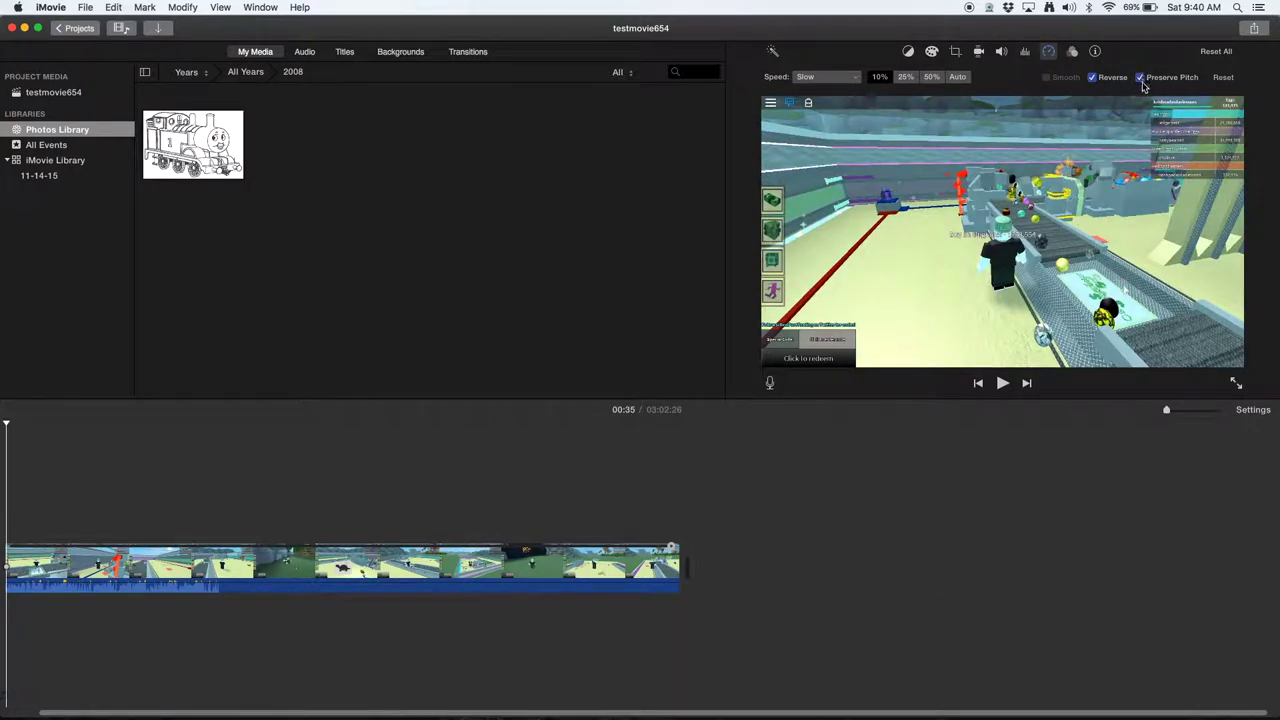
pyautogui.click(817, 77)
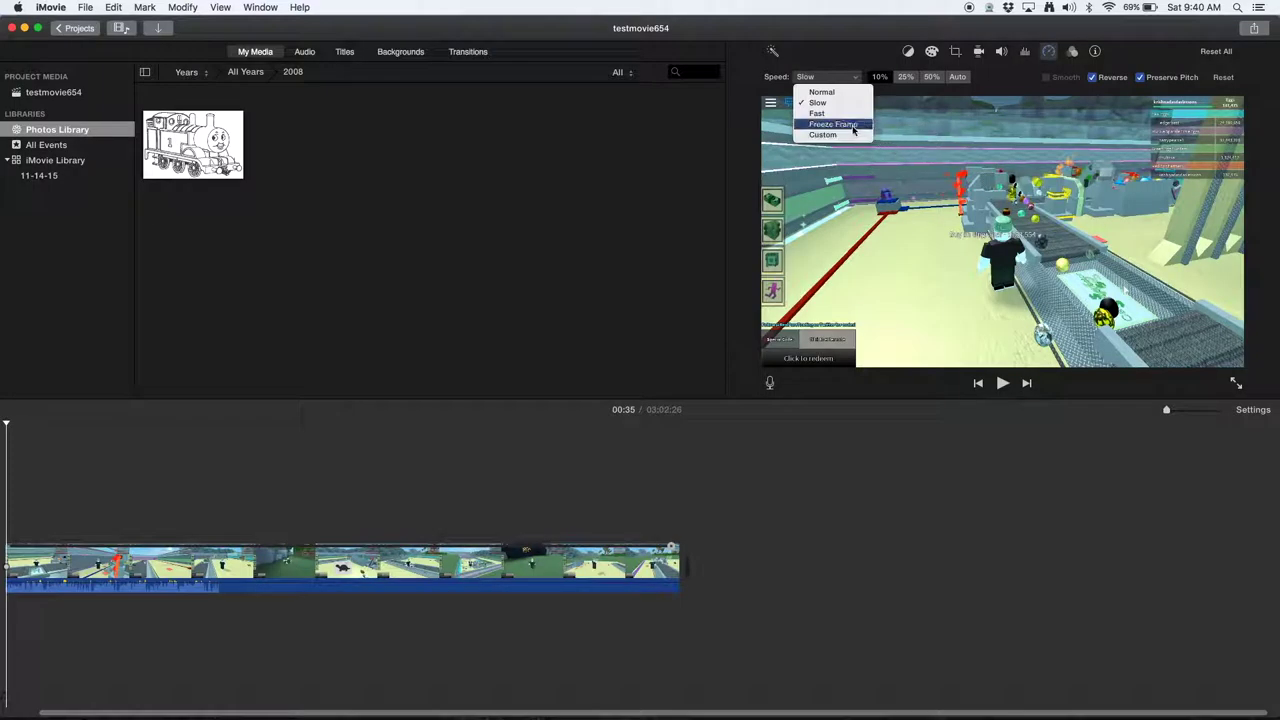
pyautogui.click(843, 126)
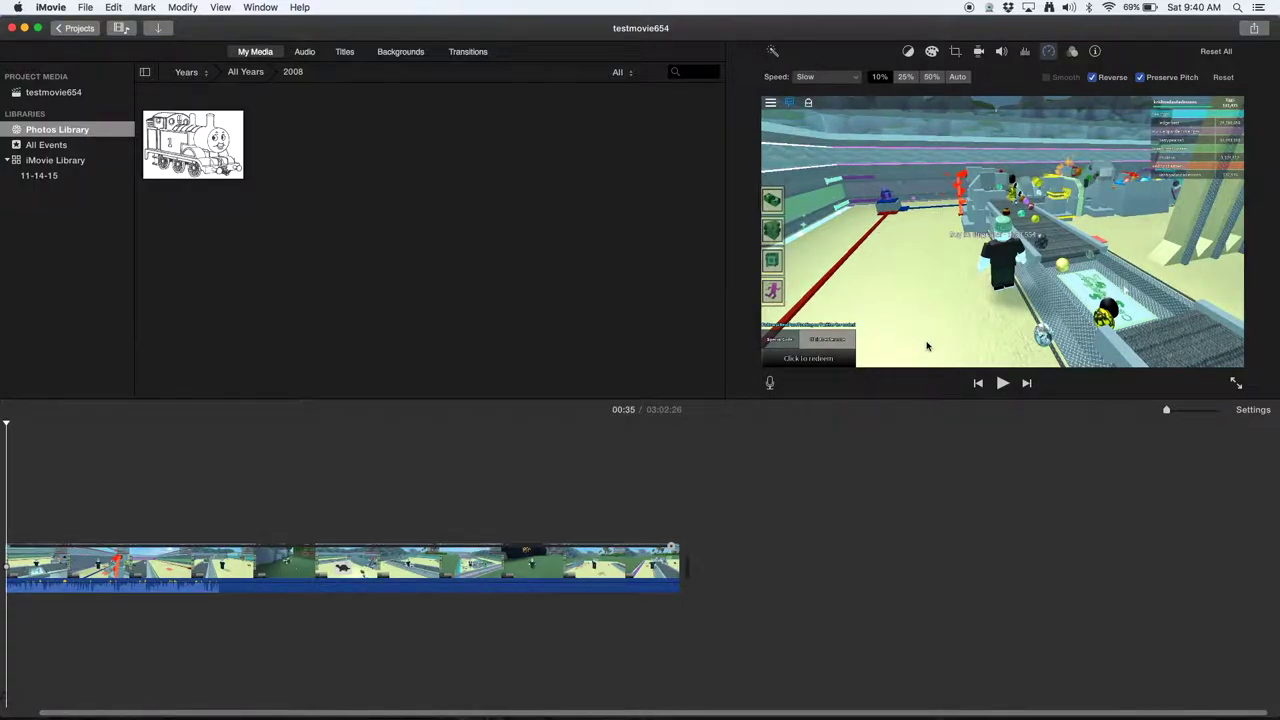
pyautogui.click(415, 483)
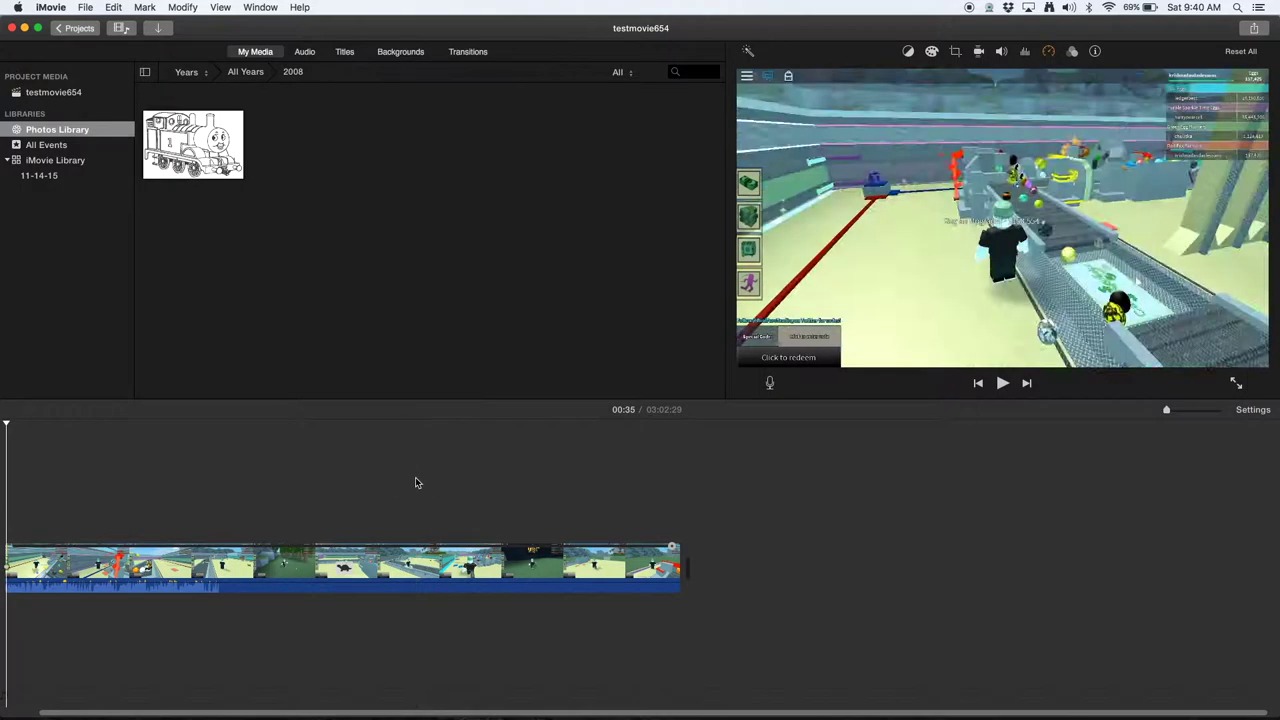
pyautogui.click(416, 483)
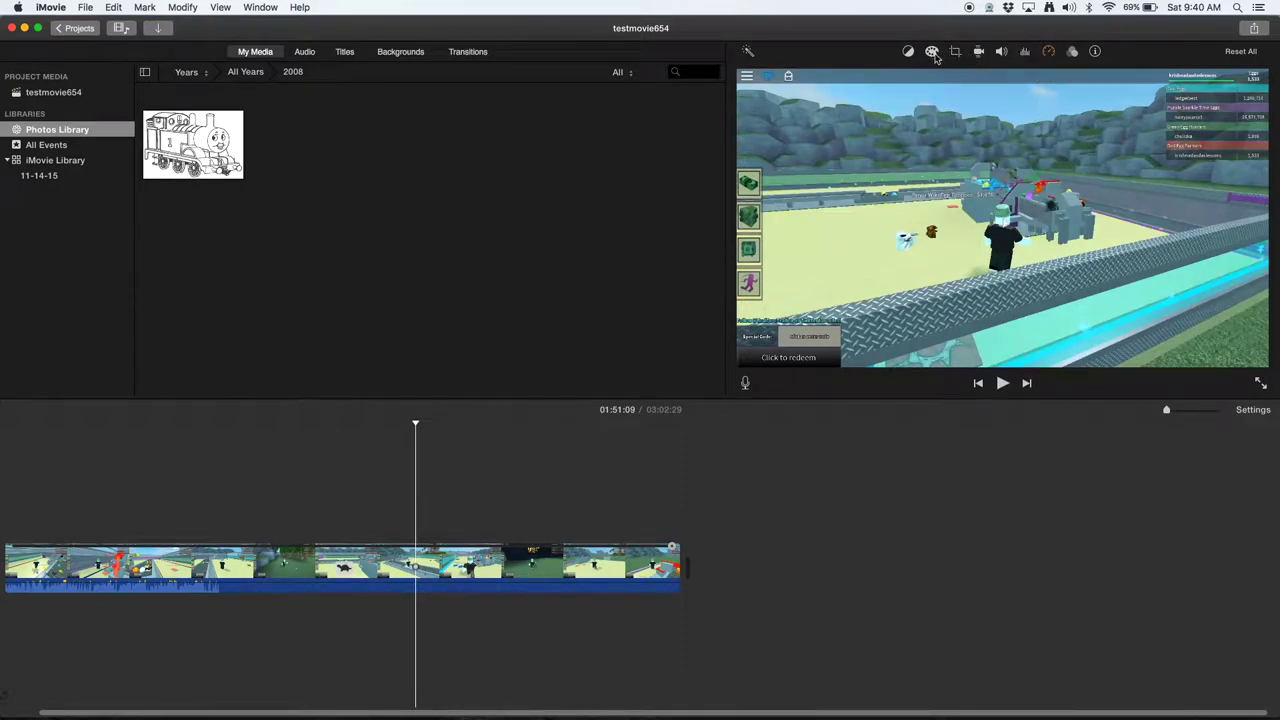
pyautogui.click(1049, 51)
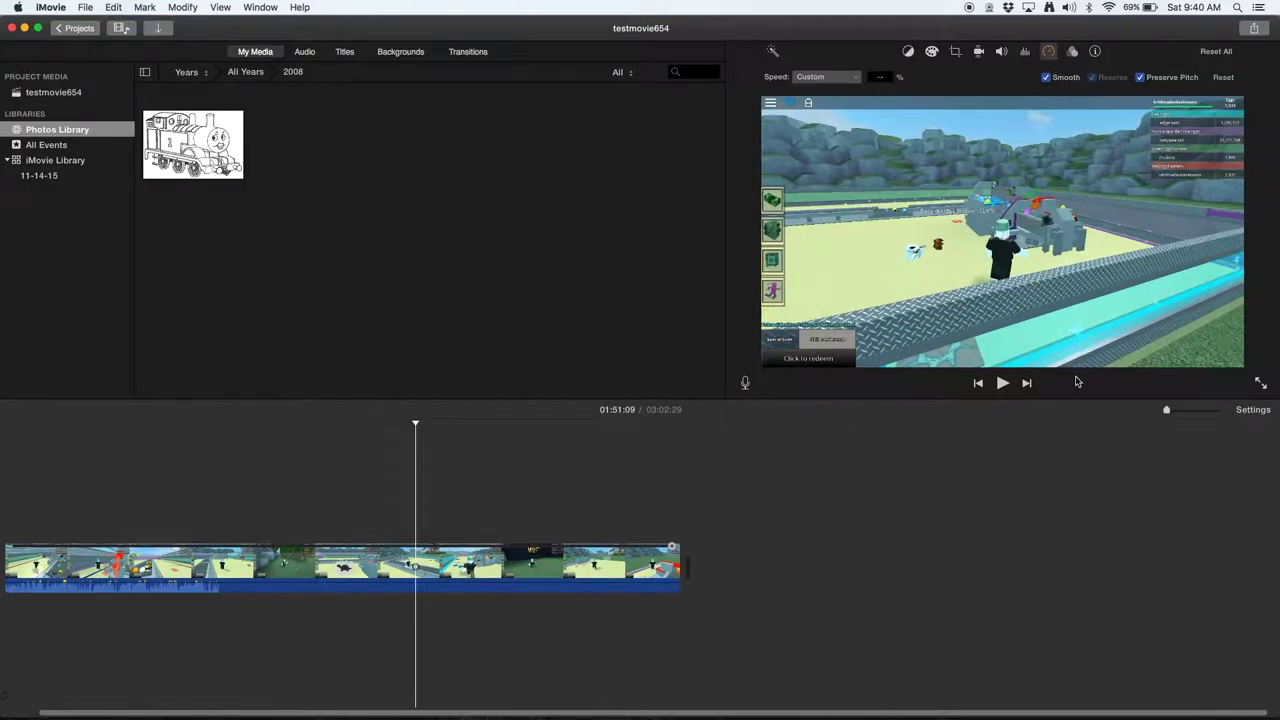
pyautogui.click(1002, 383)
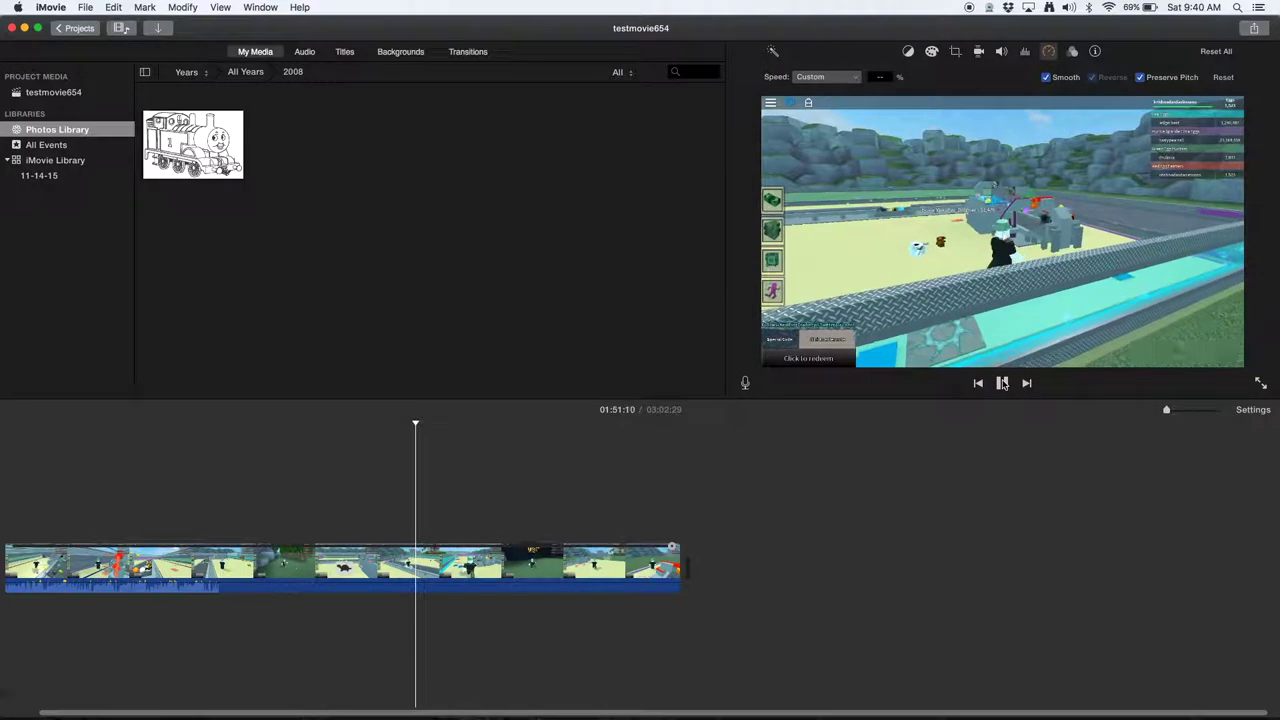
pyautogui.click(1002, 383)
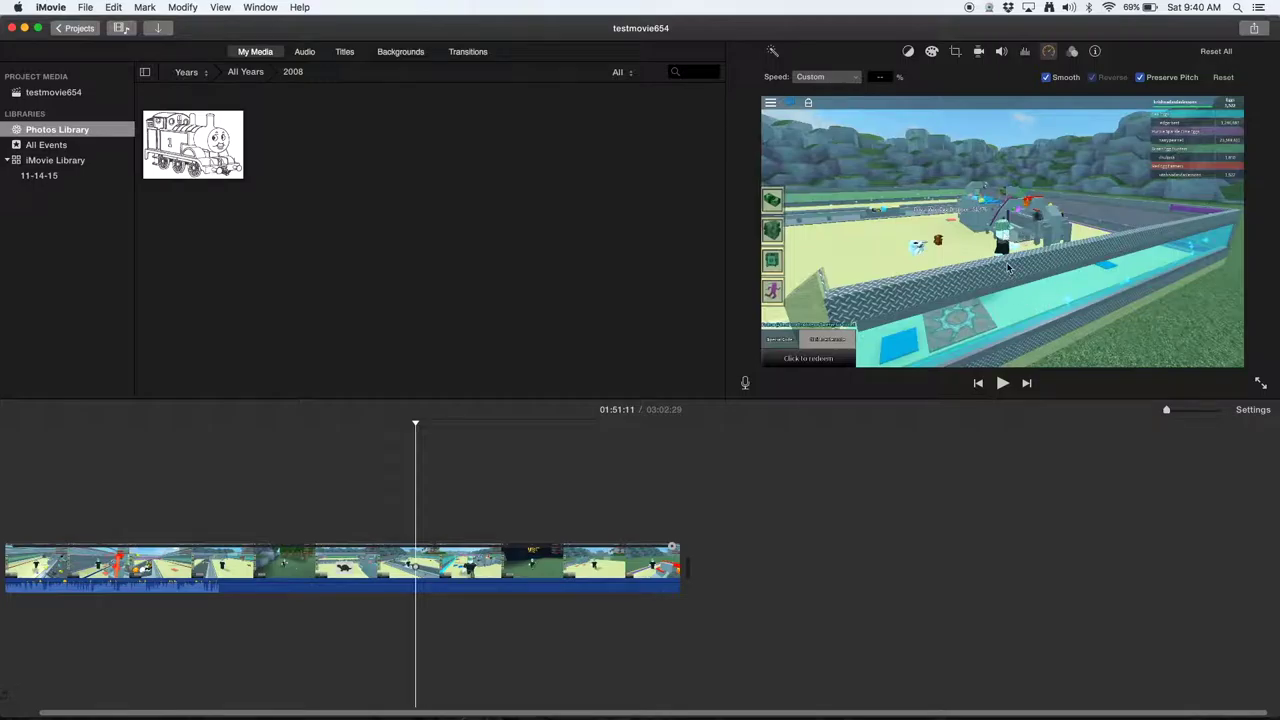
# Turn off smooth speed transitions and preview the clip with system sound muted
pyautogui.click(1046, 77)
pyautogui.press('XF86AudioMute')
pyautogui.click(1002, 383)
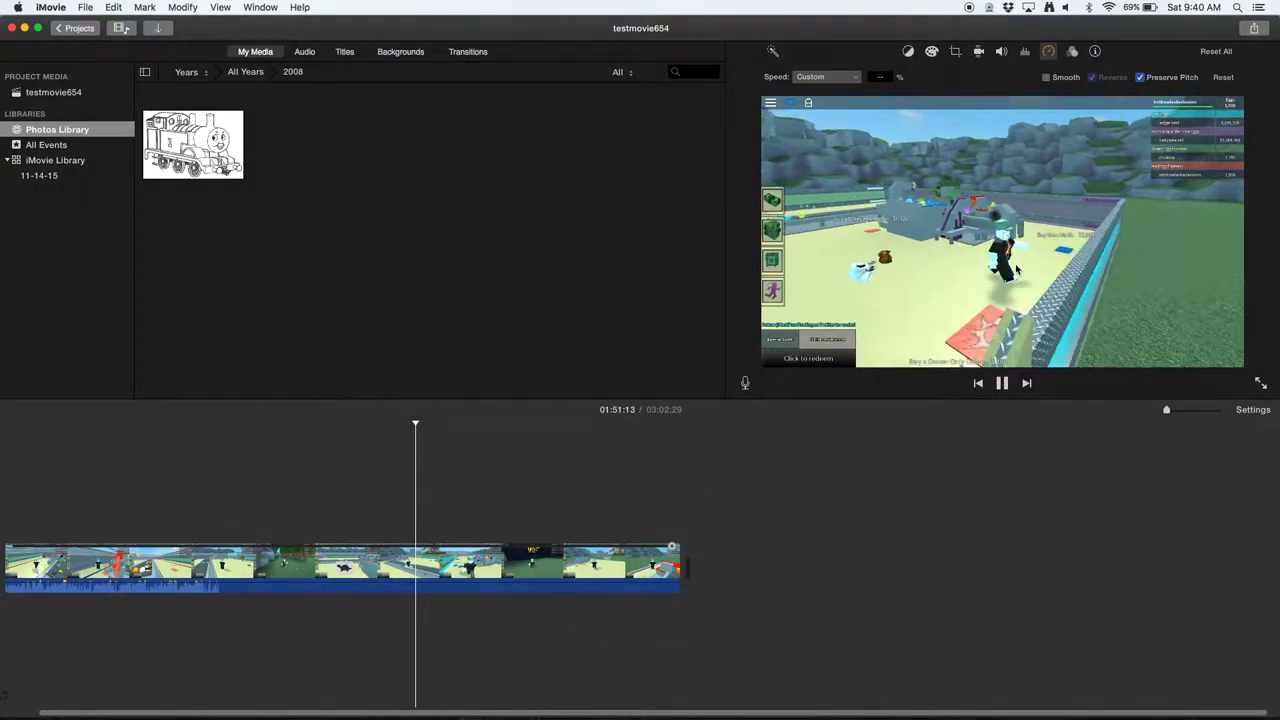
pyautogui.click(1002, 383)
pyautogui.press('XF86AudioMute')
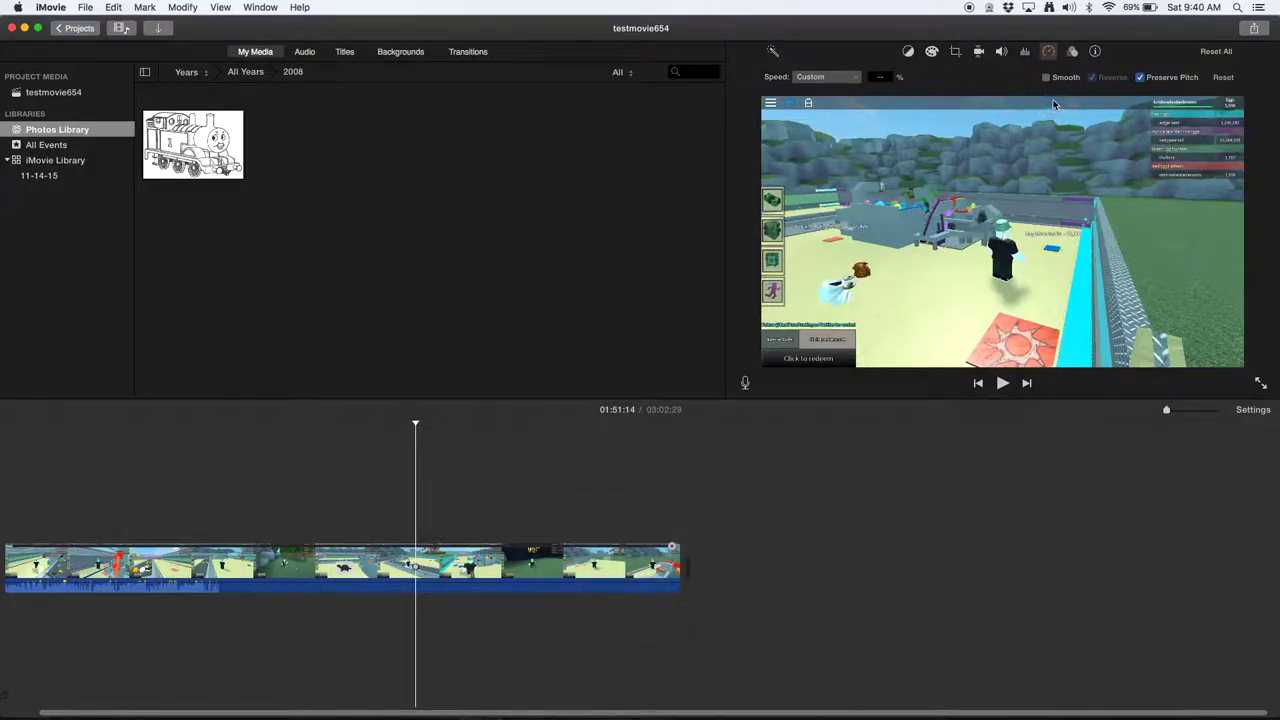
pyautogui.click(849, 78)
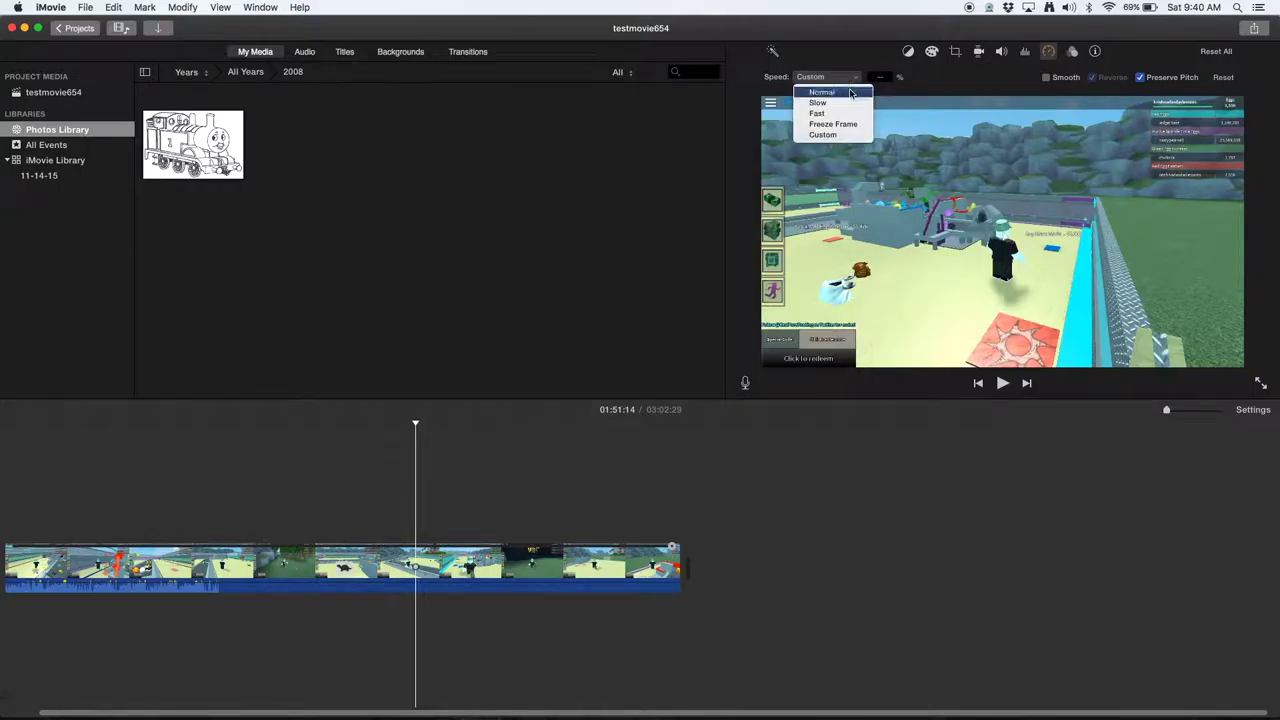
# Set the clip back to Normal speed
pyautogui.click(849, 96)
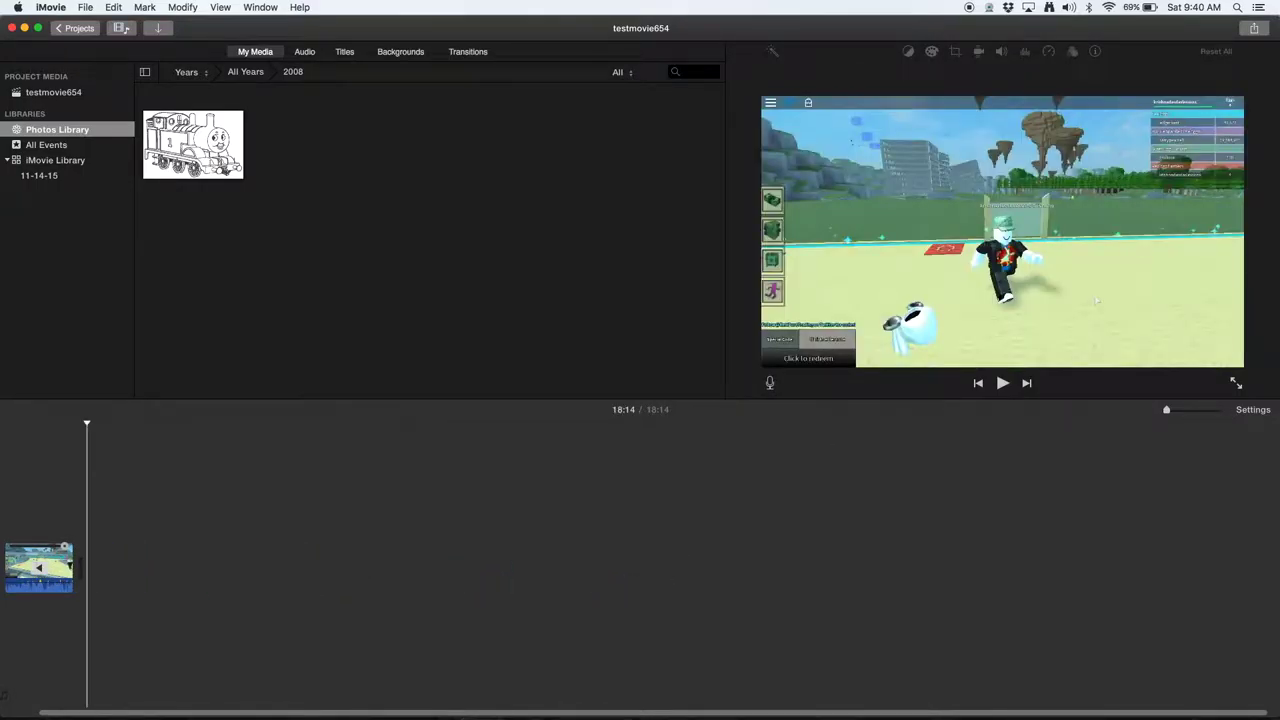
pyautogui.click(42, 645)
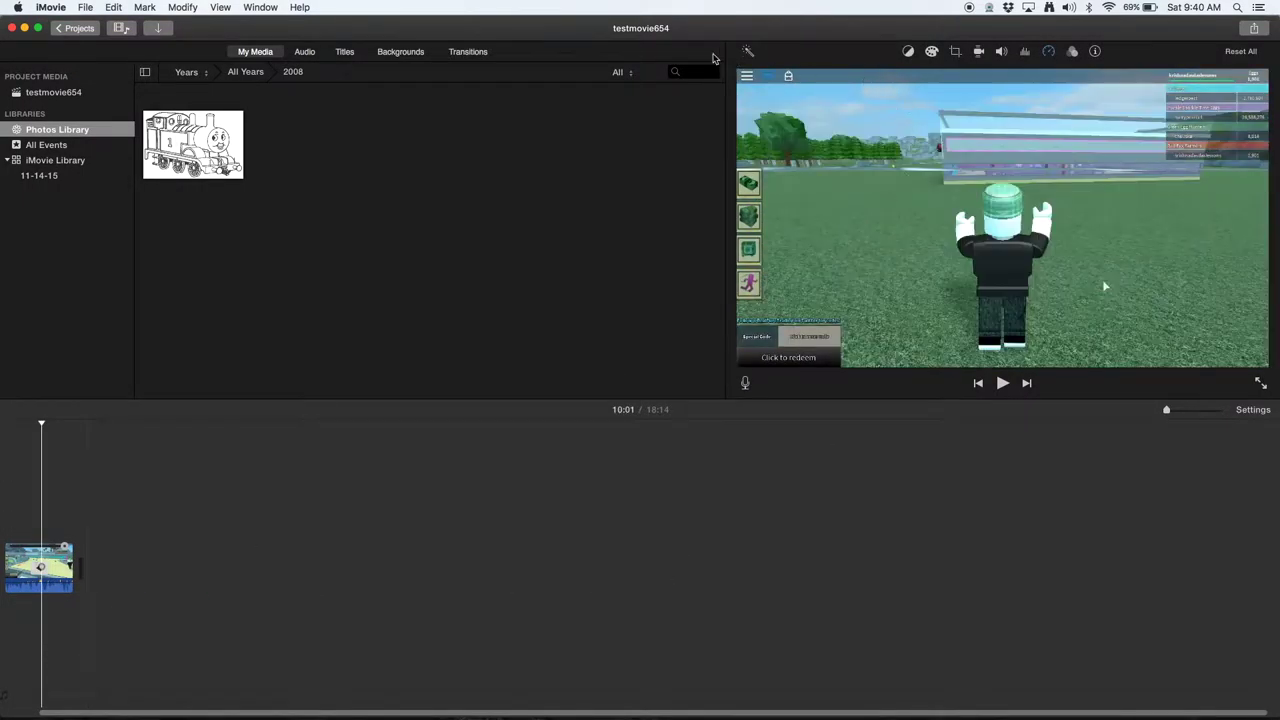
pyautogui.click(1048, 51)
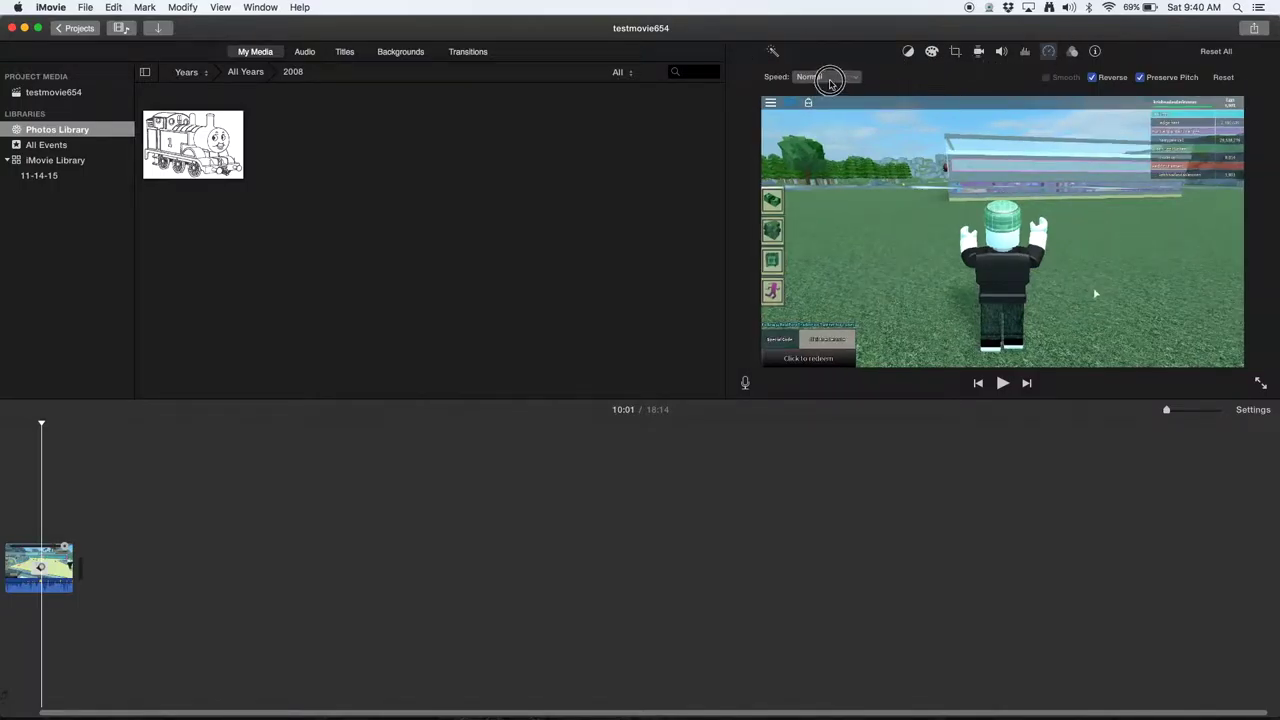
# Apply the Fast preset, preview from near the start, then reset the speed
pyautogui.click(827, 77)
pyautogui.click(817, 113)
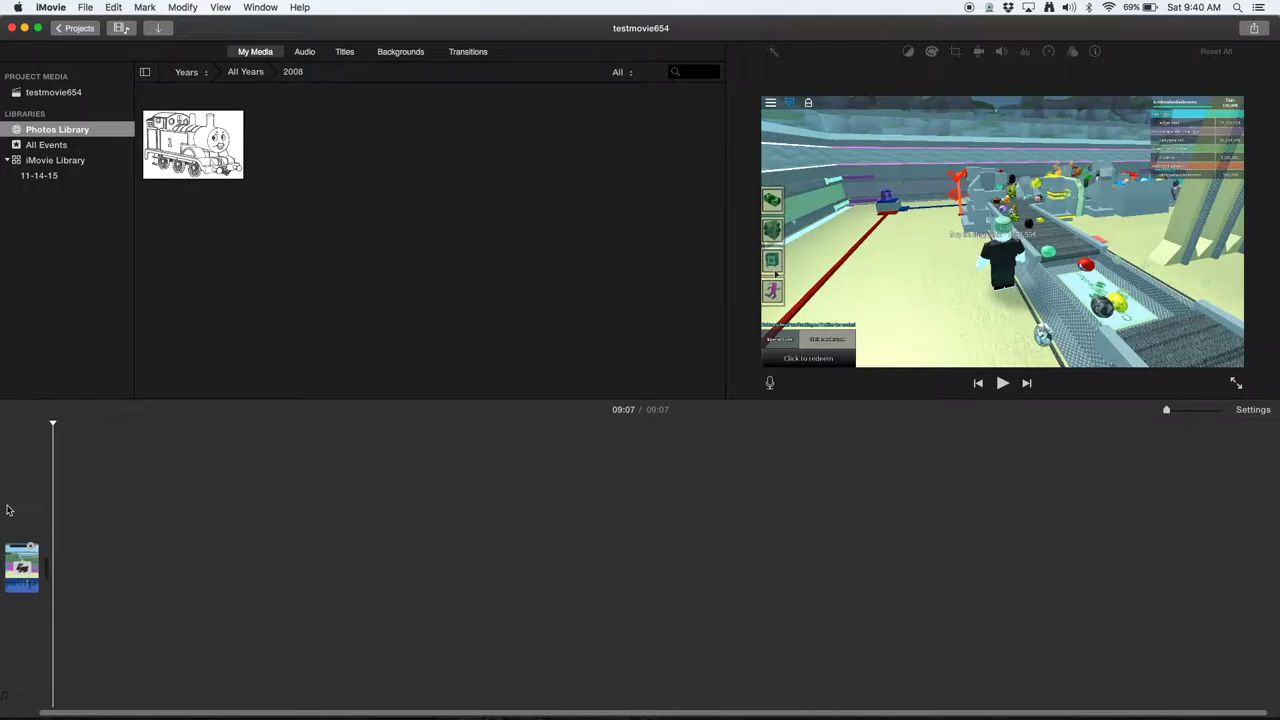
pyautogui.click(11, 566)
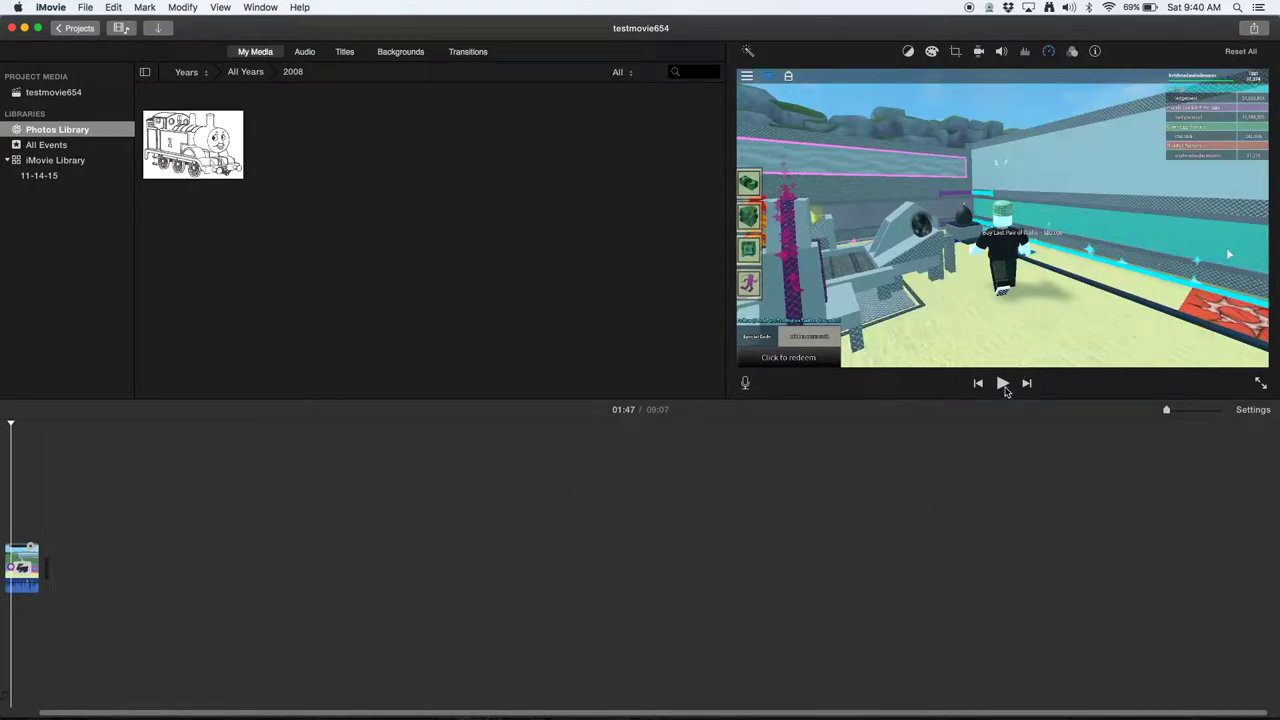
pyautogui.click(1002, 383)
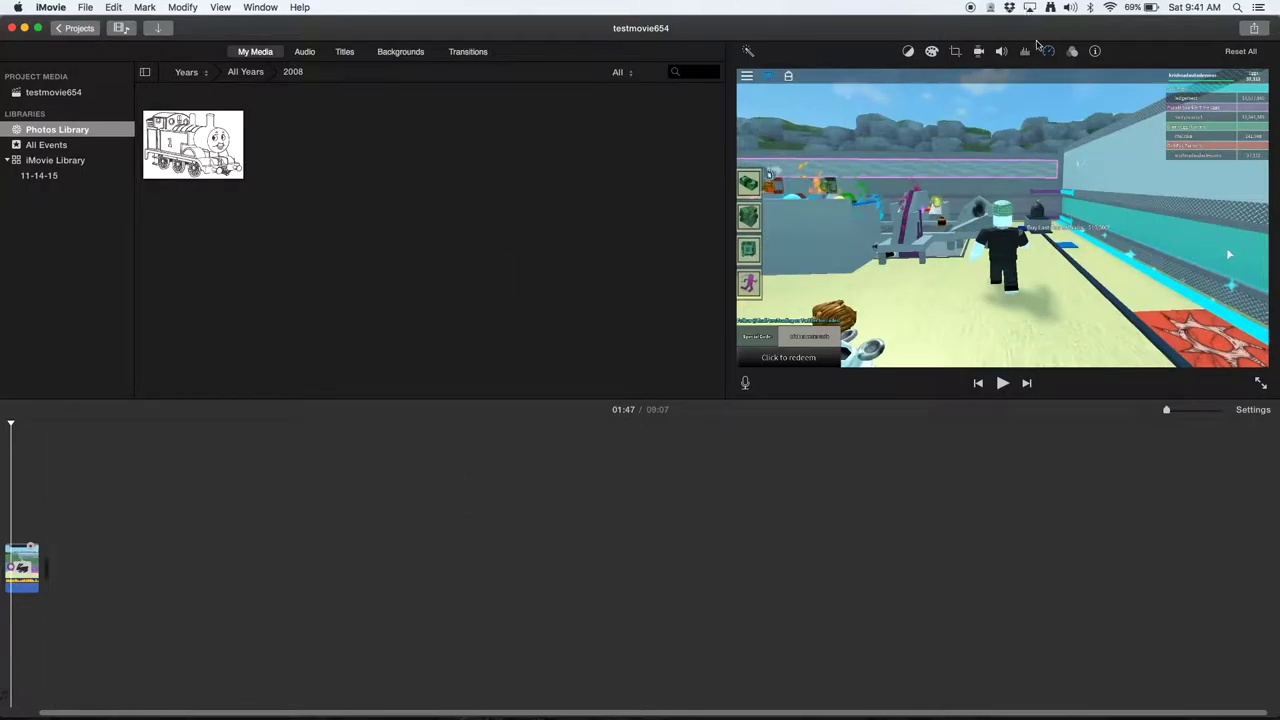
pyautogui.click(1049, 53)
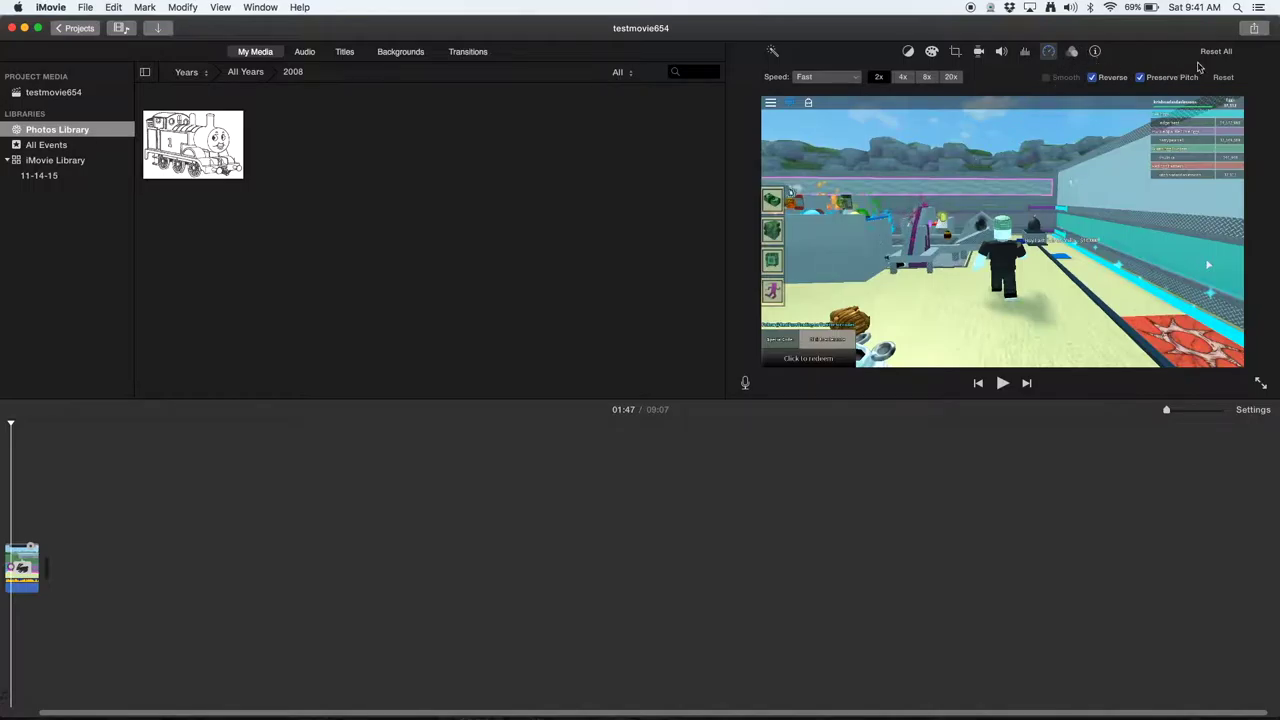
pyautogui.click(1223, 78)
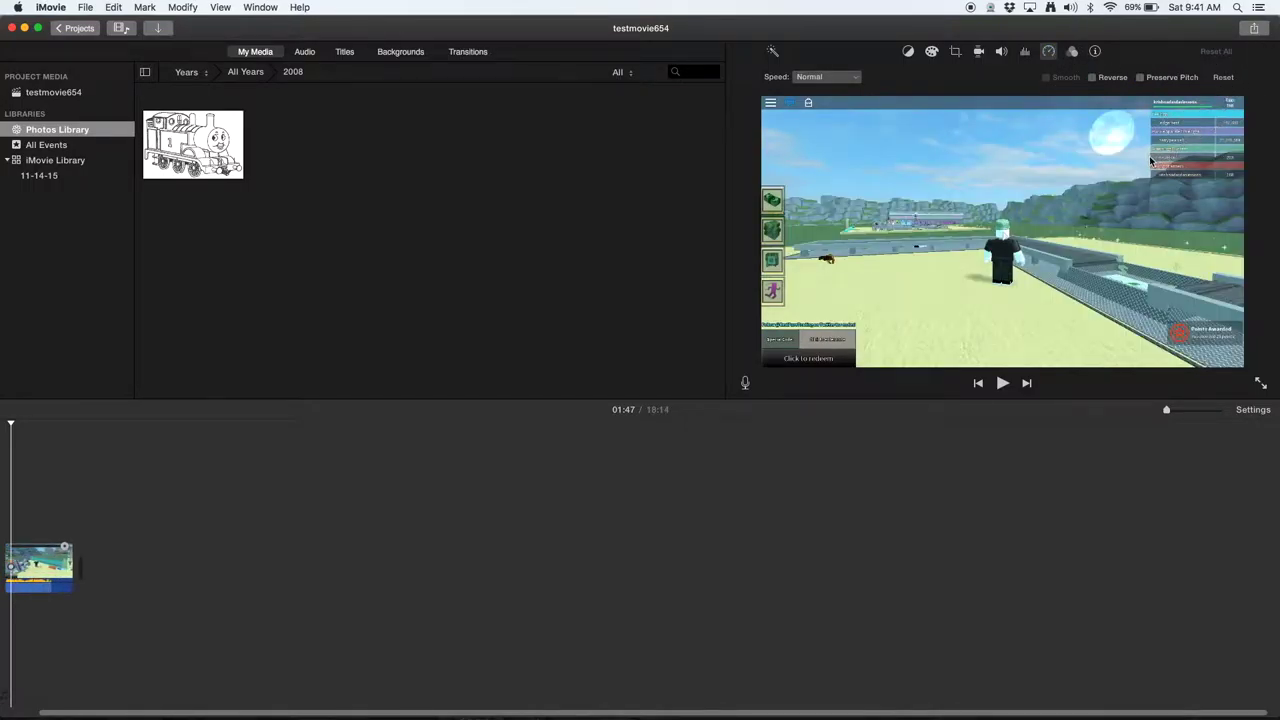
# Browse the Modify menu's speed submenus and close it without choosing anything
pyautogui.click(181, 8)
pyautogui.moveTo(218, 158)
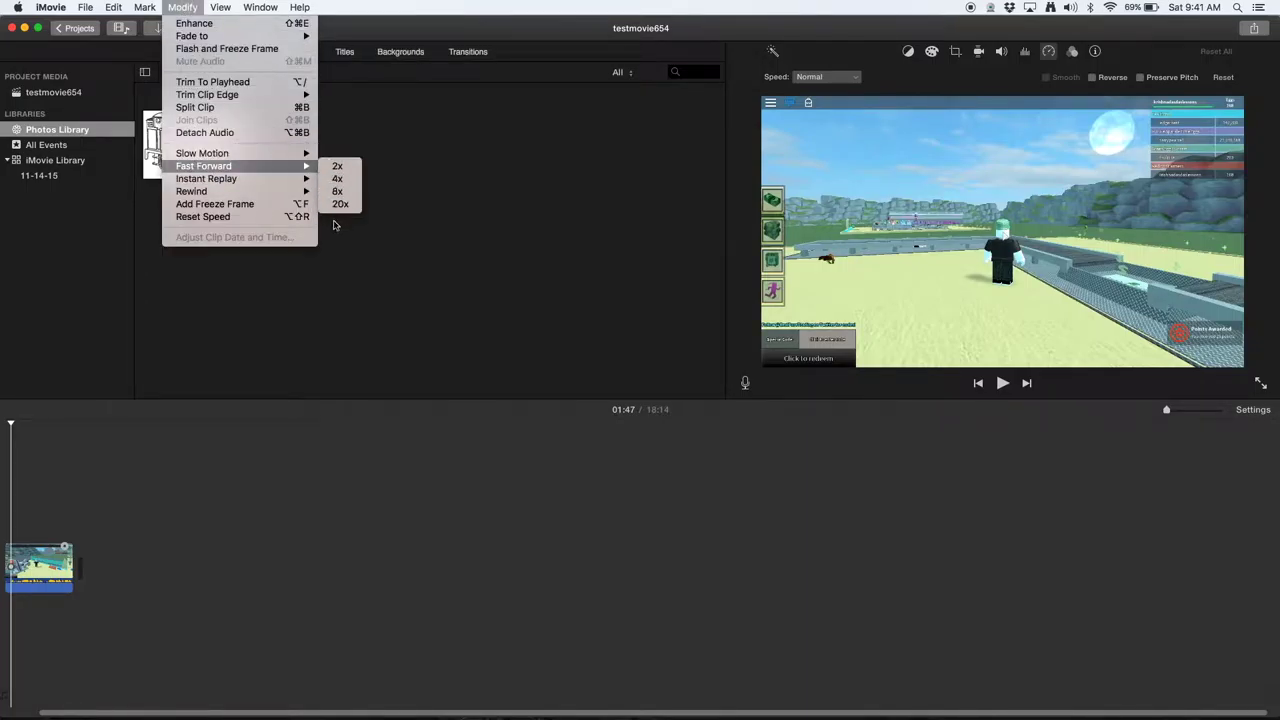
pyautogui.moveTo(290, 179)
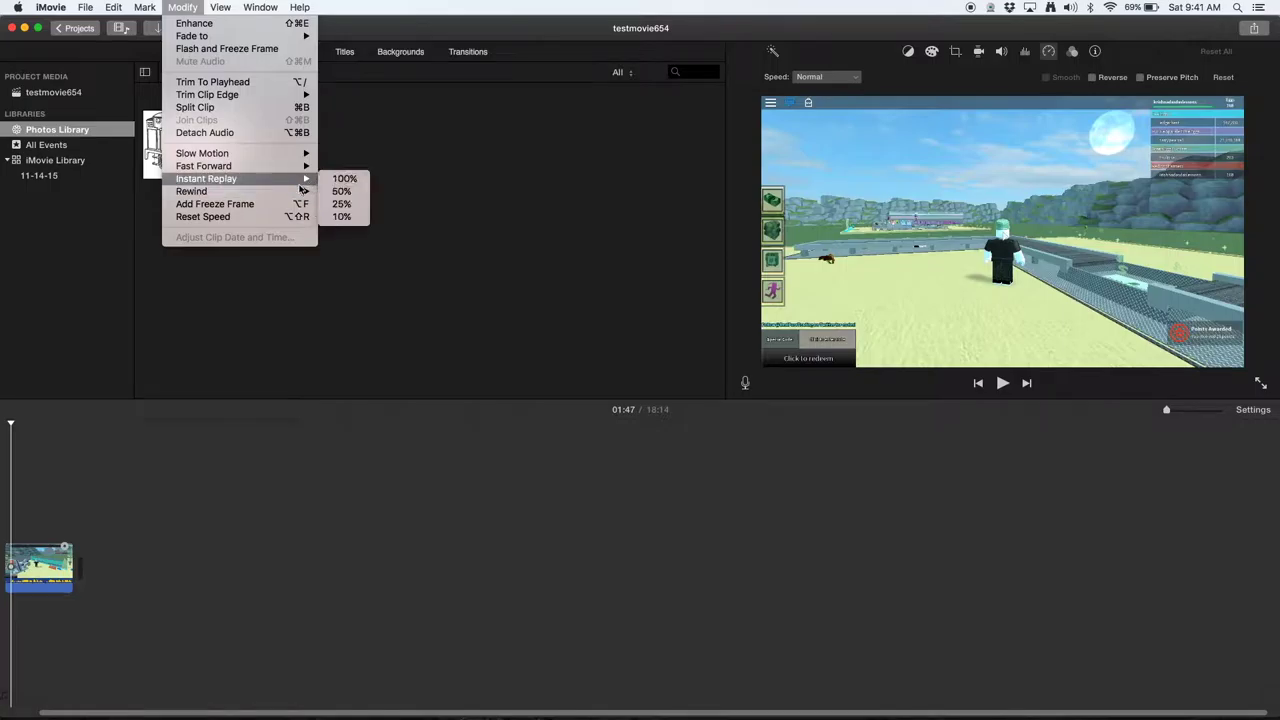
pyautogui.click(511, 279)
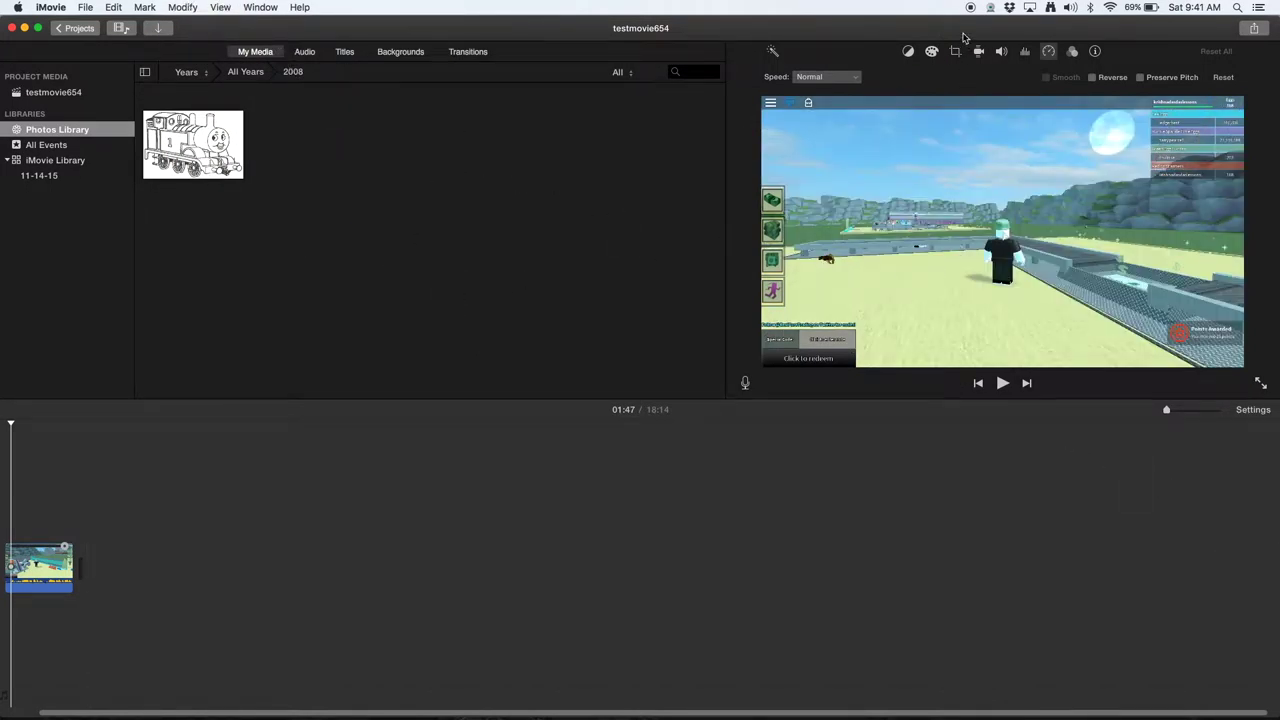
# Choose Custom speed, enter 200%, and preview the clip
pyautogui.click(1049, 52)
pyautogui.click(1049, 52)
pyautogui.click(846, 79)
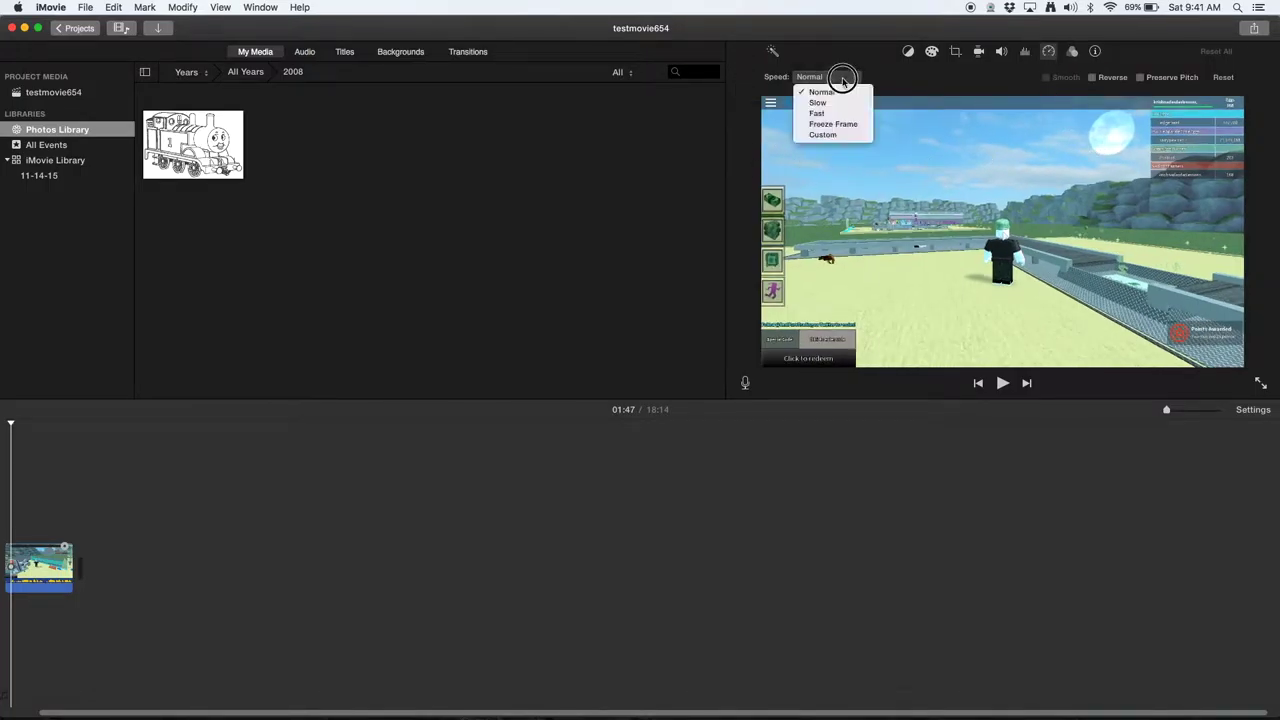
pyautogui.click(891, 121)
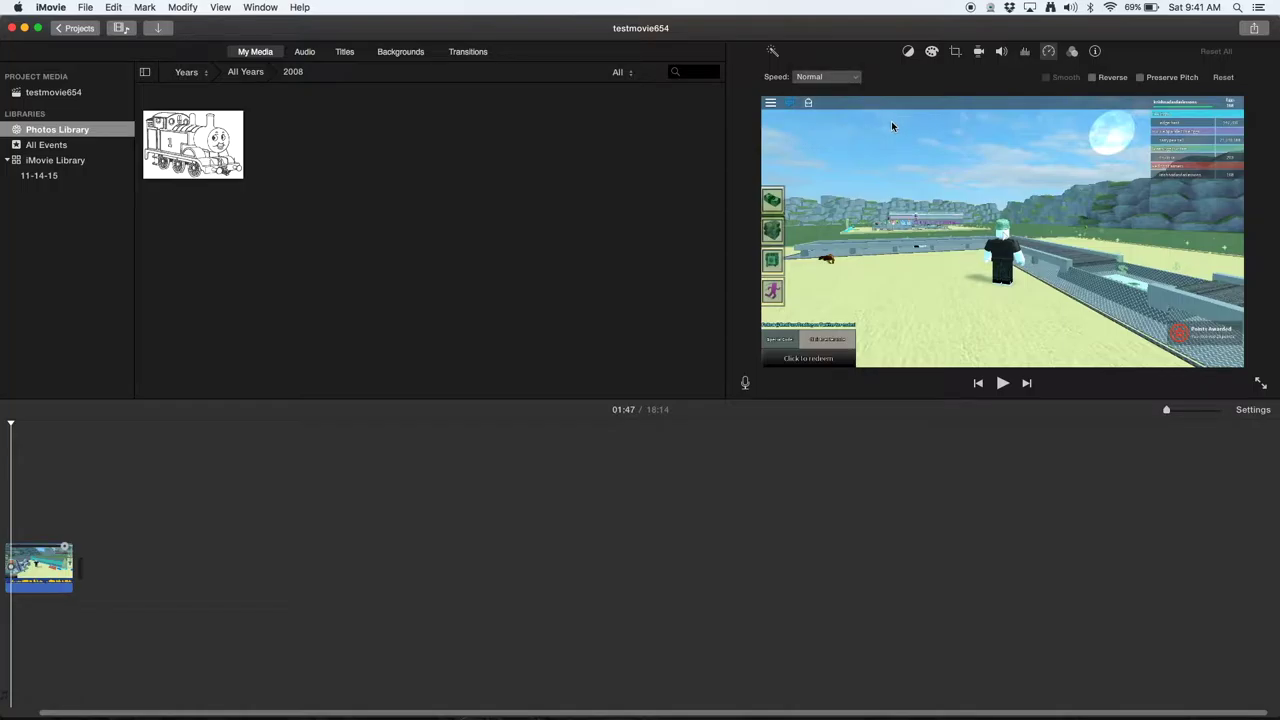
pyautogui.click(836, 78)
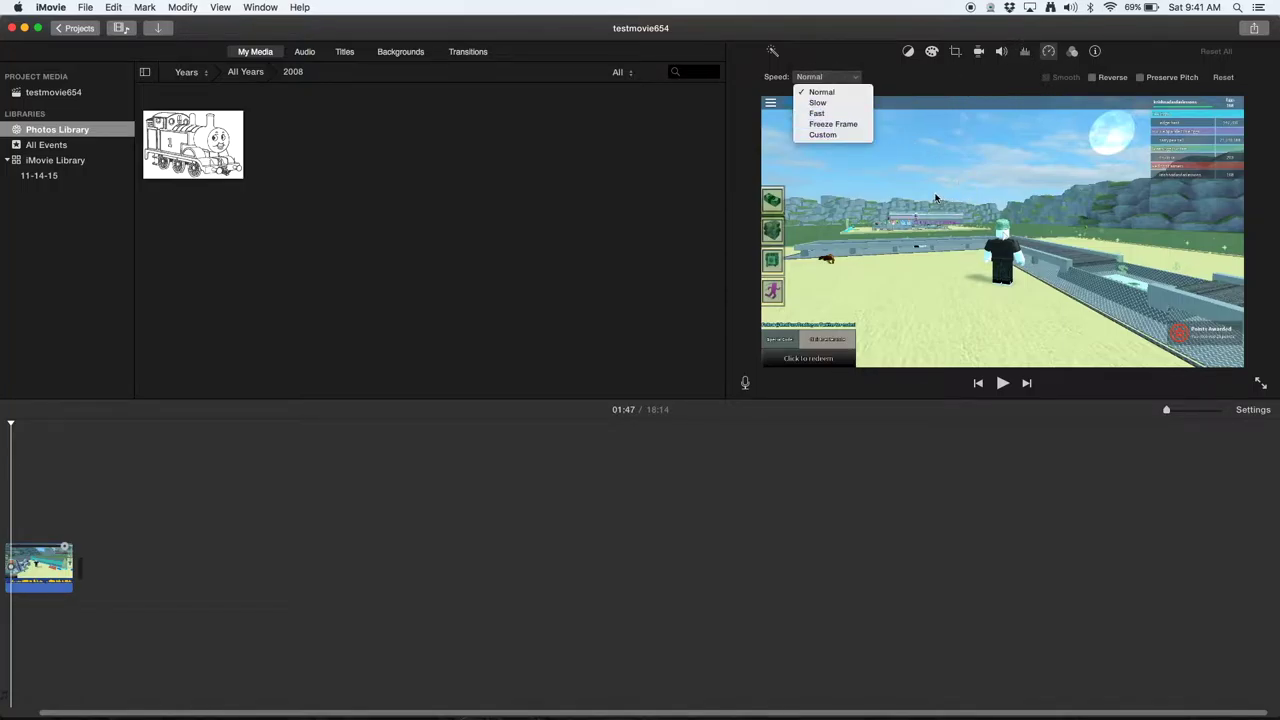
pyautogui.click(842, 135)
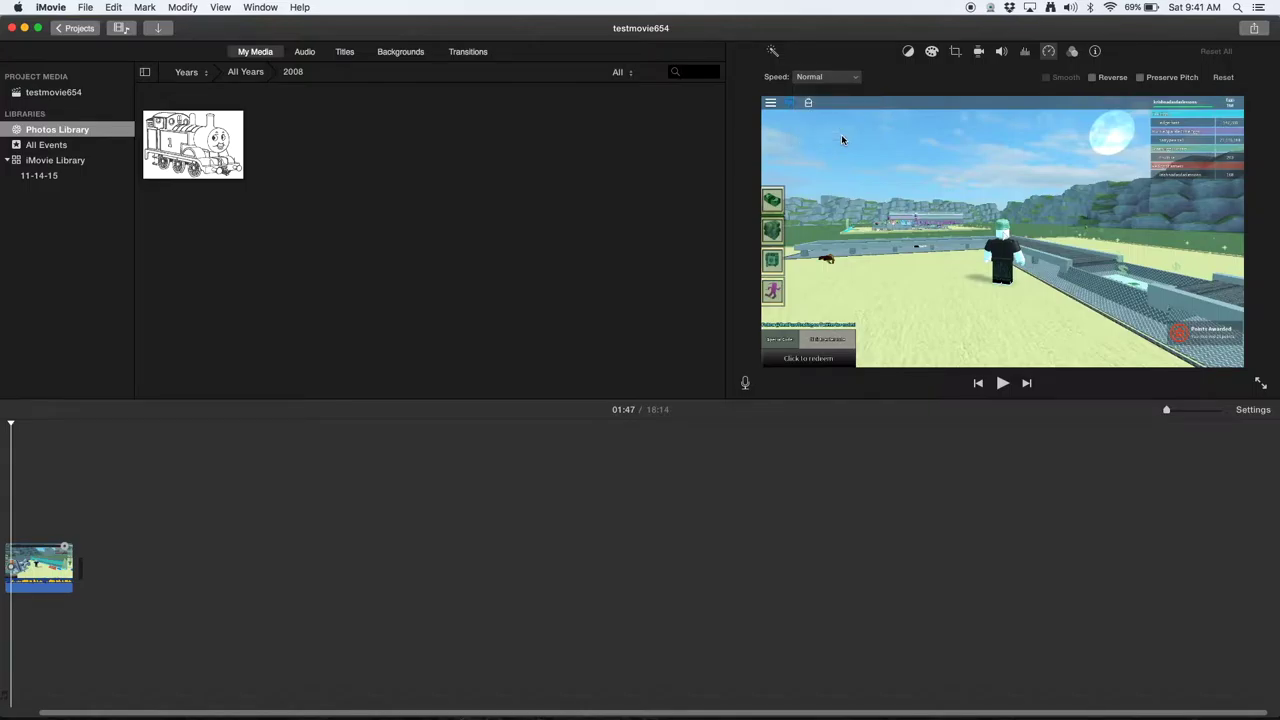
pyautogui.click(846, 76)
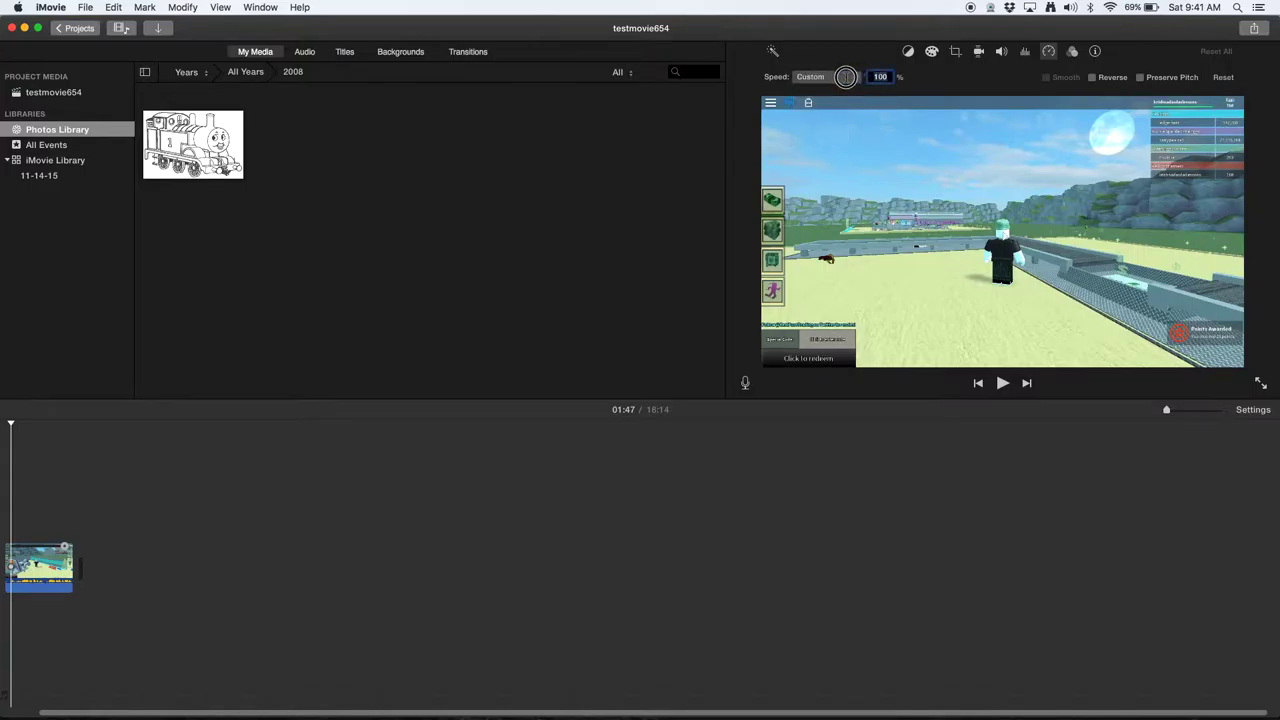
pyautogui.write('200')
pyautogui.press('Return')
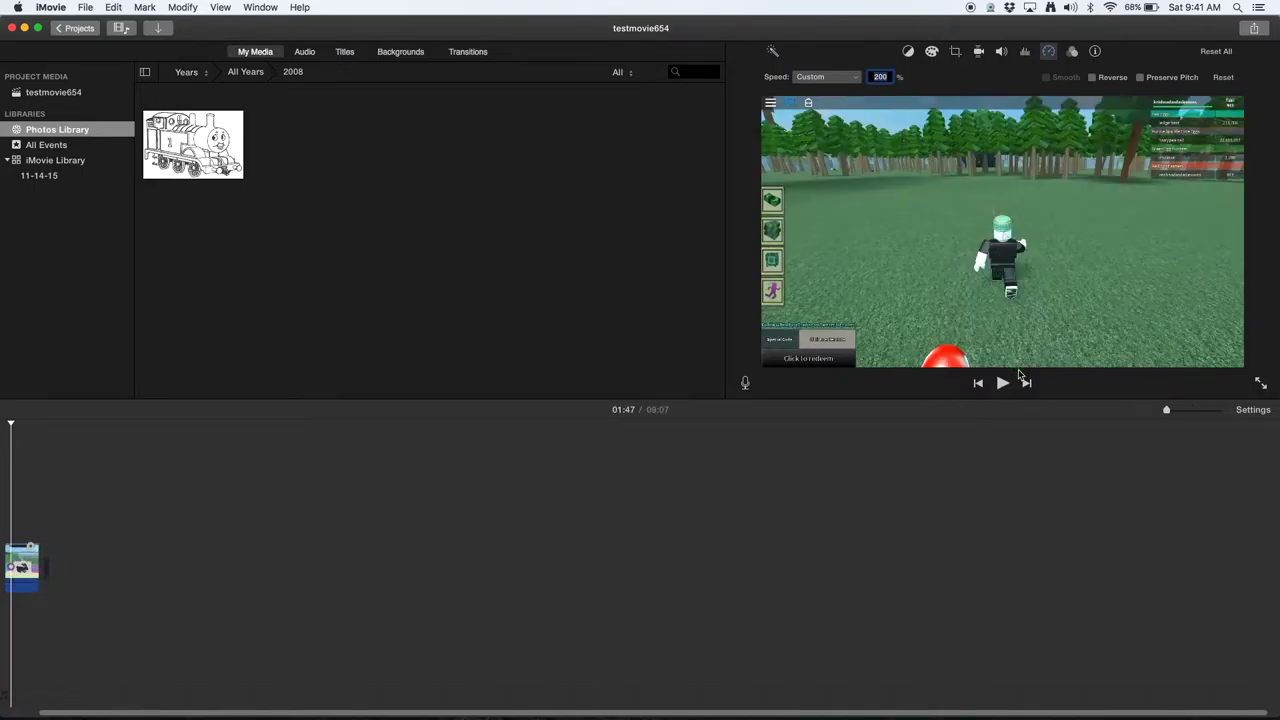
pyautogui.click(1002, 383)
pyautogui.click(1000, 385)
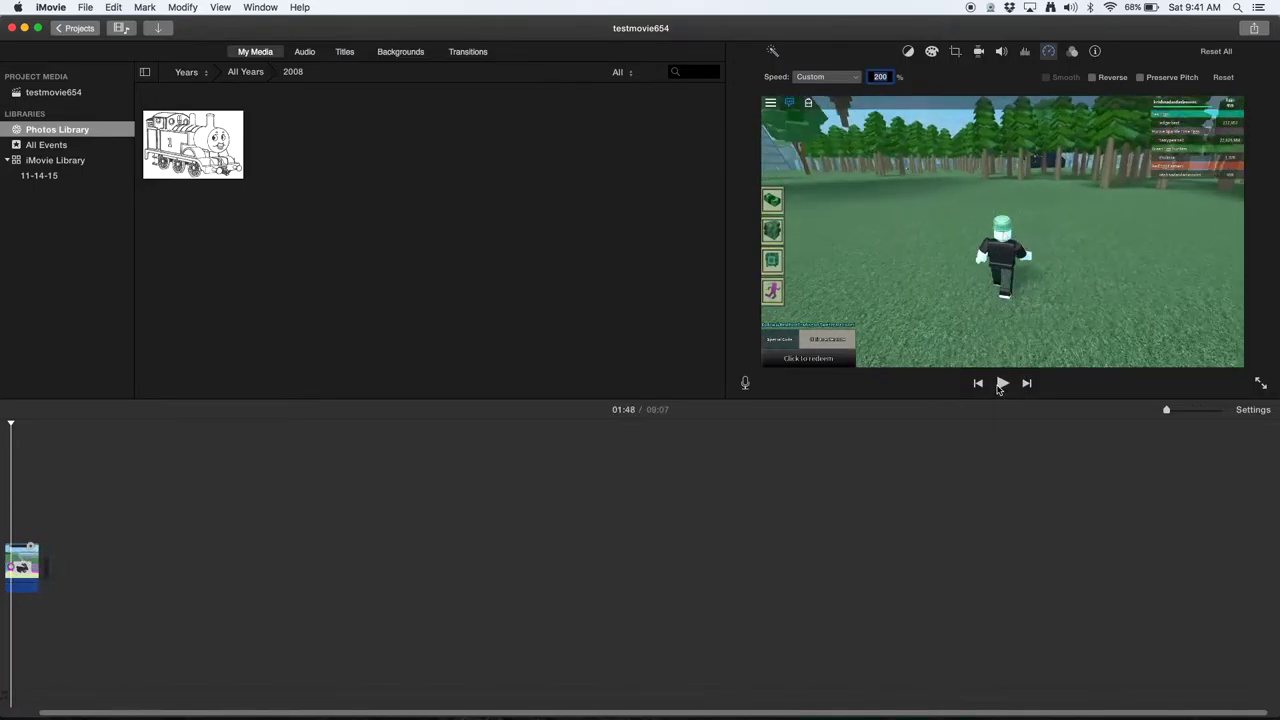
# Turn on Preserve Pitch, preview the clip, and start editing the speed percentage
pyautogui.click(1148, 78)
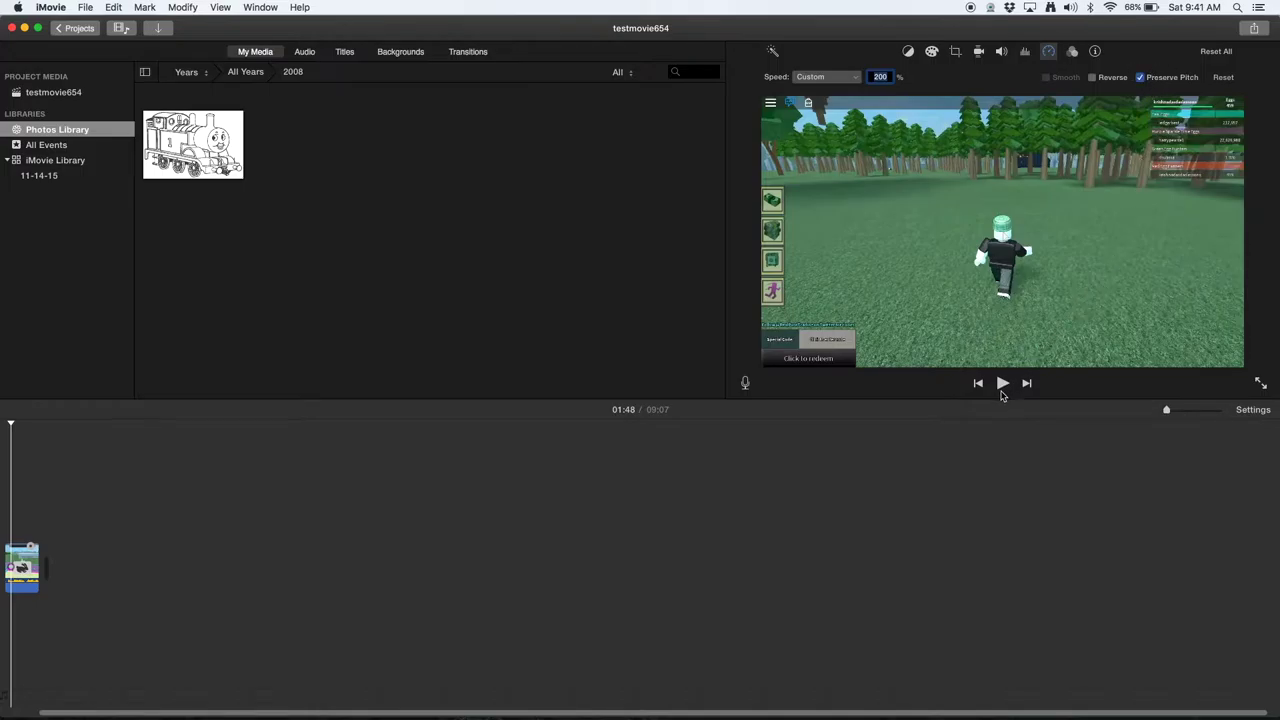
pyautogui.click(996, 390)
pyautogui.click(999, 388)
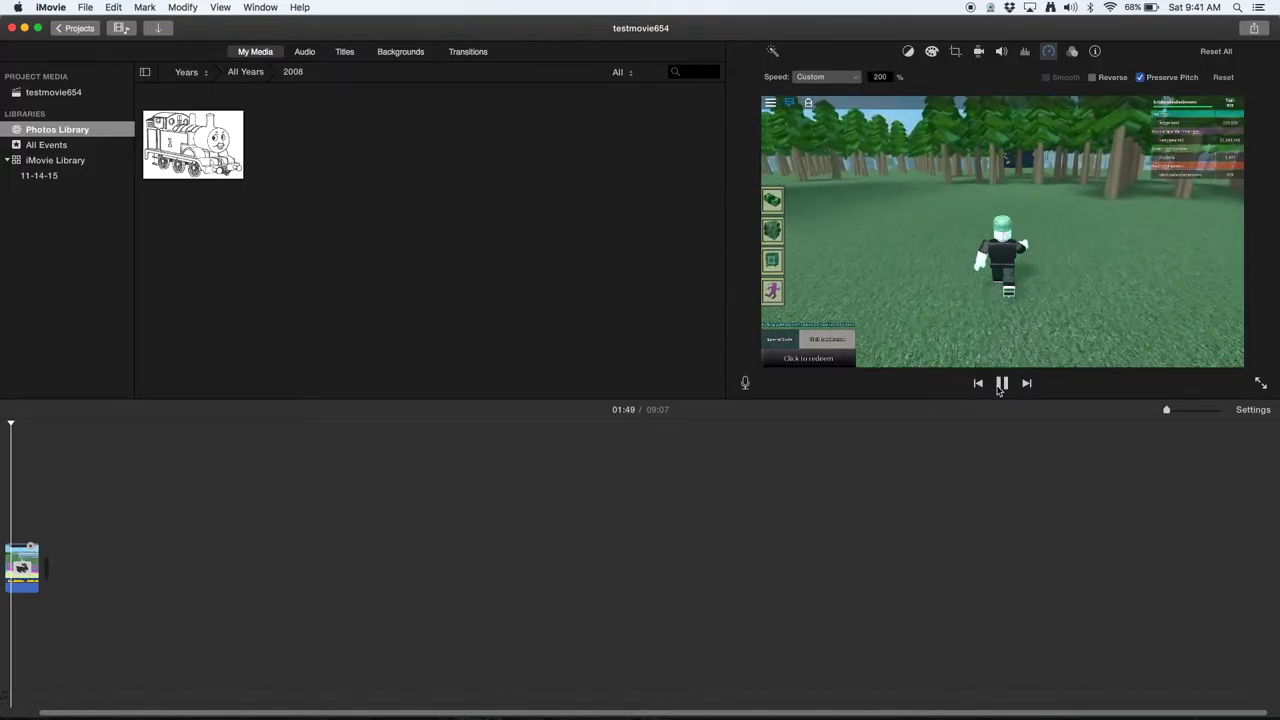
pyautogui.click(1001, 390)
pyautogui.click(880, 80)
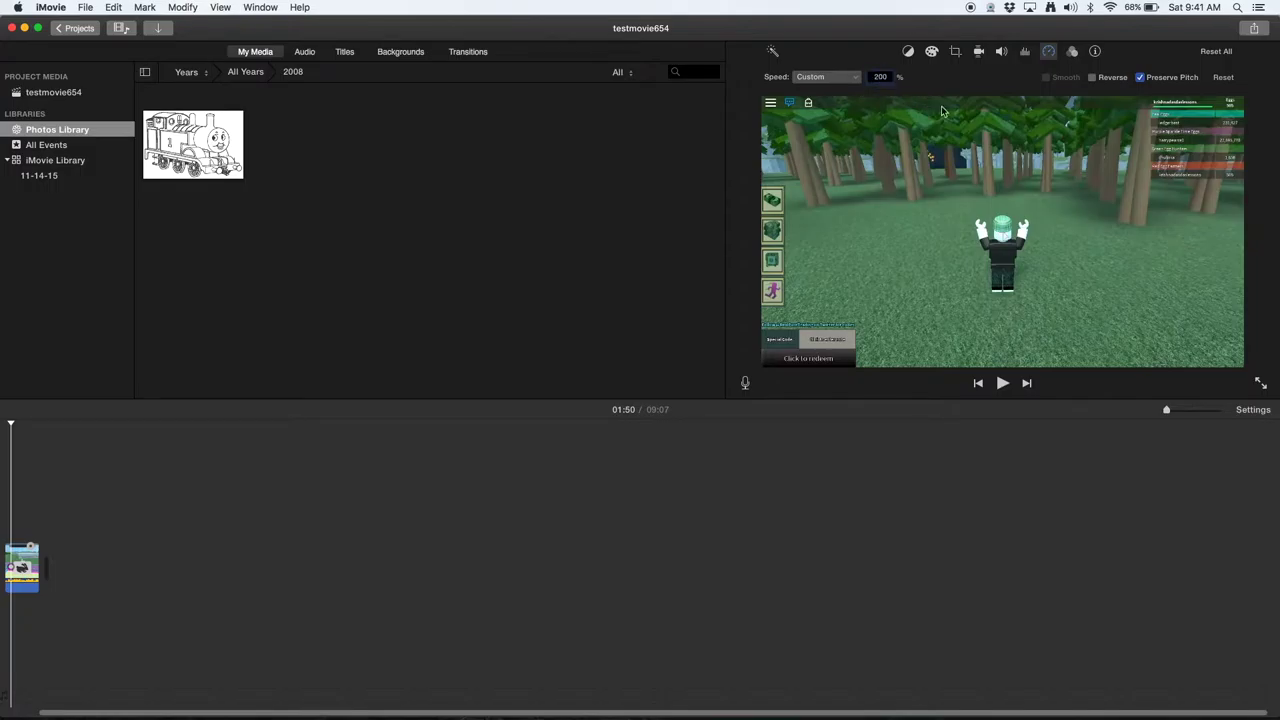
pyautogui.press('BackSpace')
# Set the gameplay clip's custom speed to 900%, then preview it from 00:33 to 00:36
pyautogui.write('9')
pyautogui.press('Return')
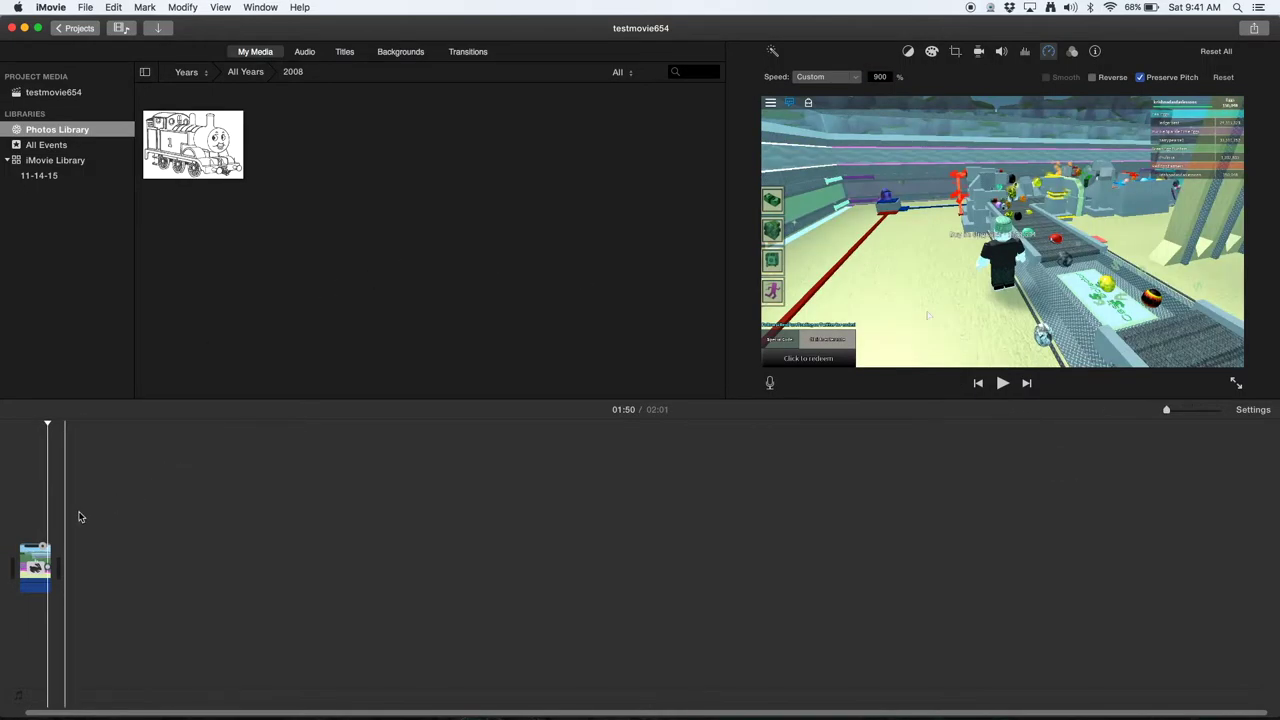
pyautogui.click(27, 517)
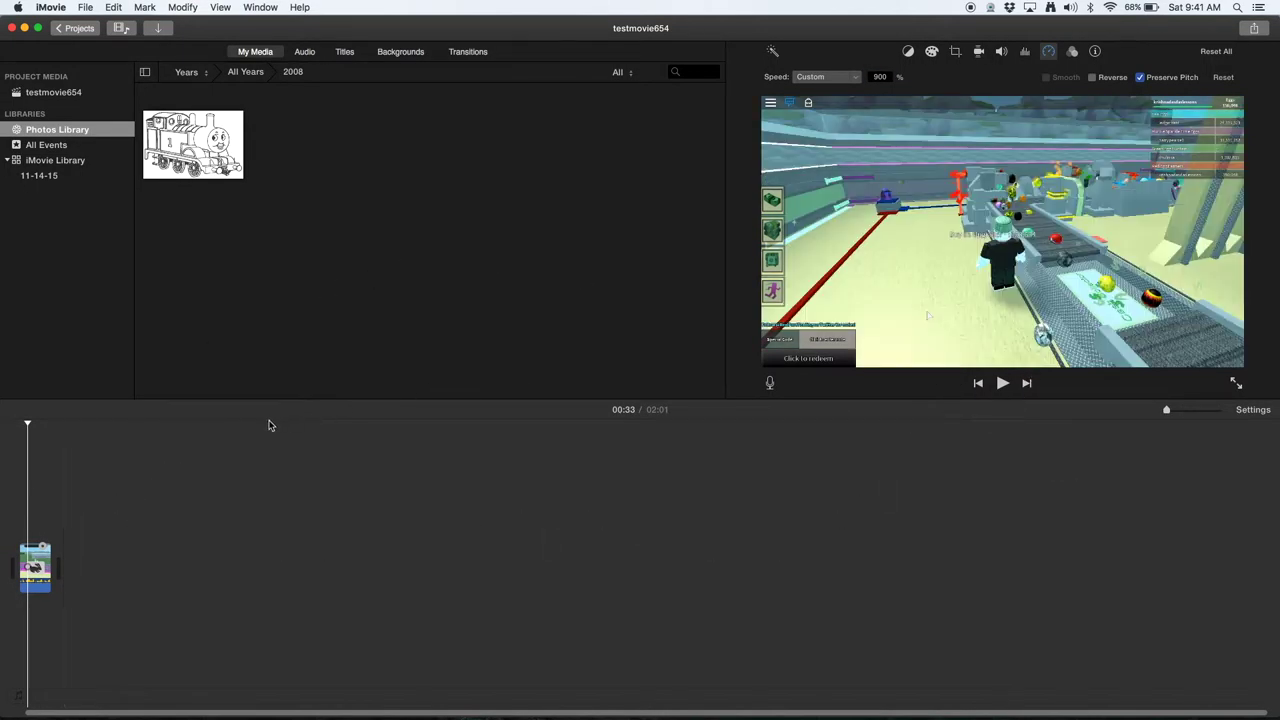
pyautogui.click(1002, 384)
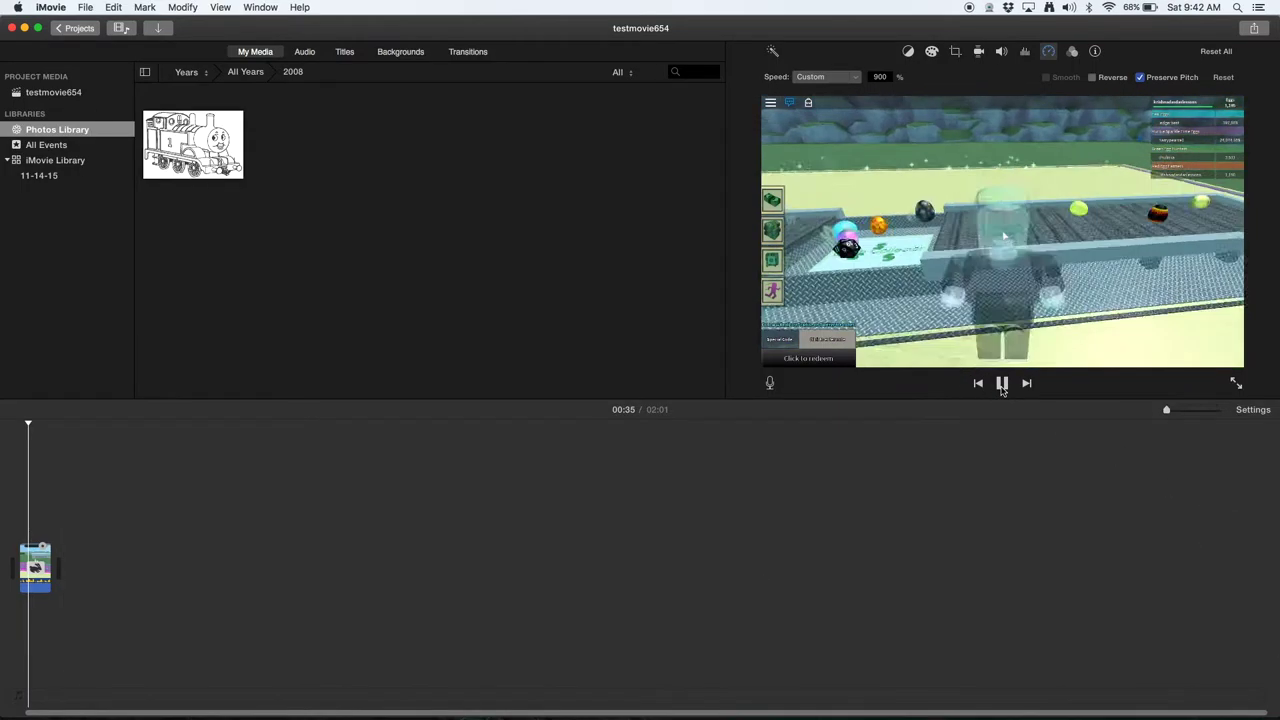
pyautogui.click(1002, 384)
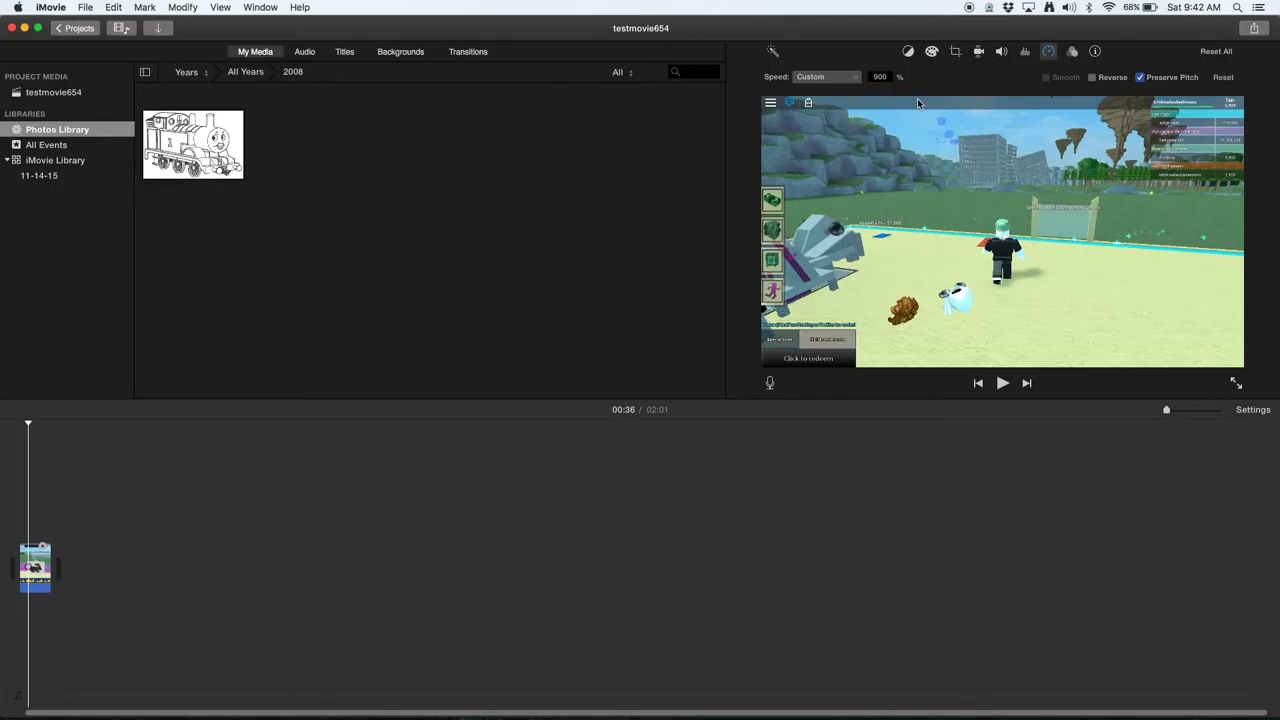